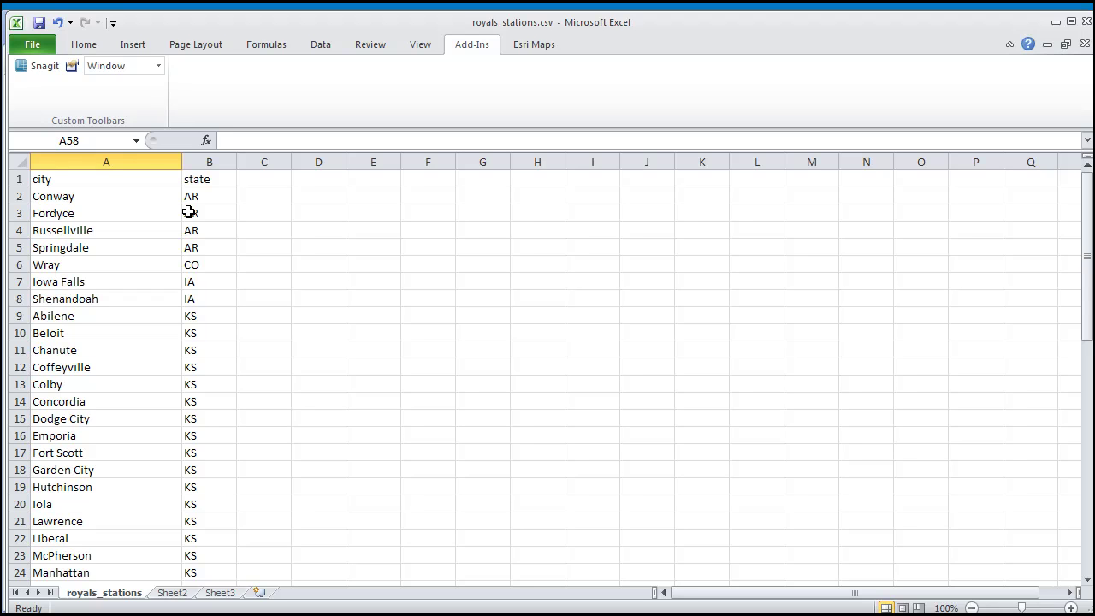
Add royals_stations.csv from the royals_cardinals folder to the ArcGIS web map as an address-located layer, and display its legend.
left_click_drag(0, 599, 8, 568)
double_click(8, 567)
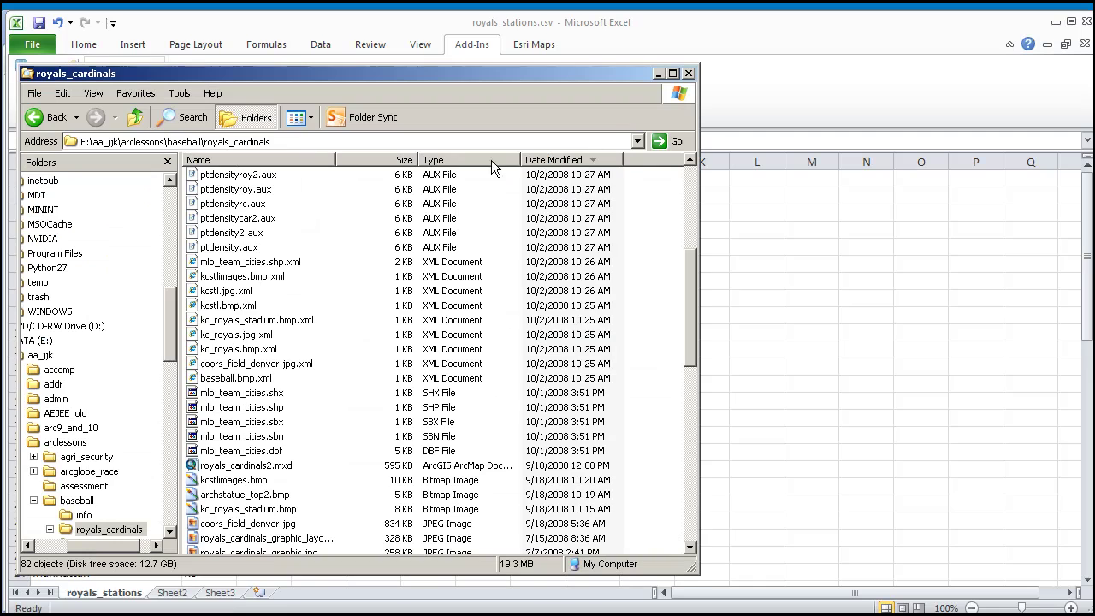
left_click_drag(689, 256, 689, 177)
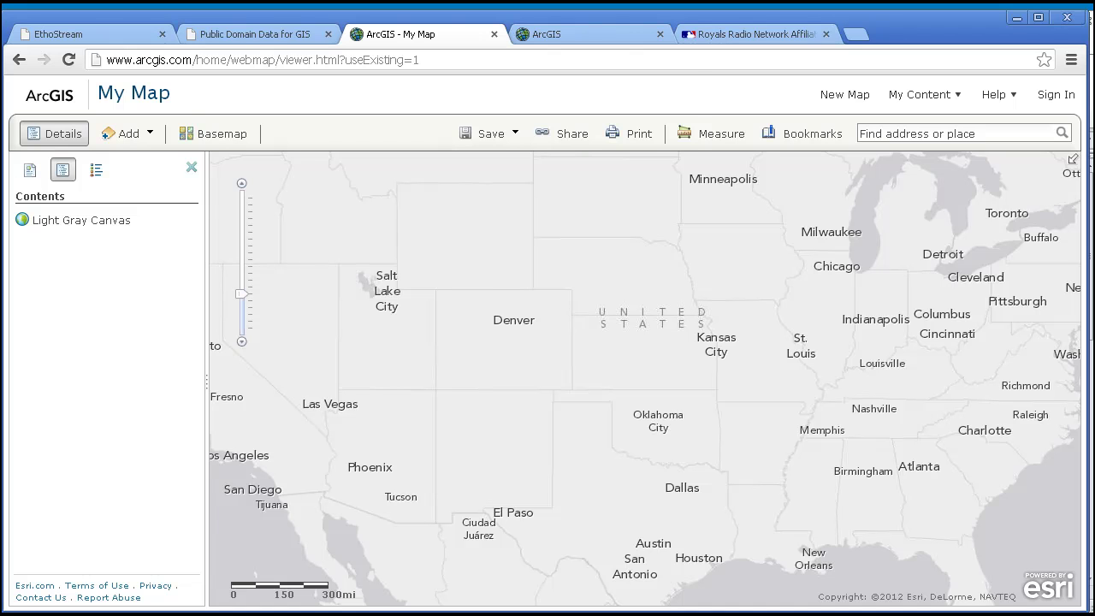
key("alt+Tab")
left_click_drag(238, 175, 805, 238)
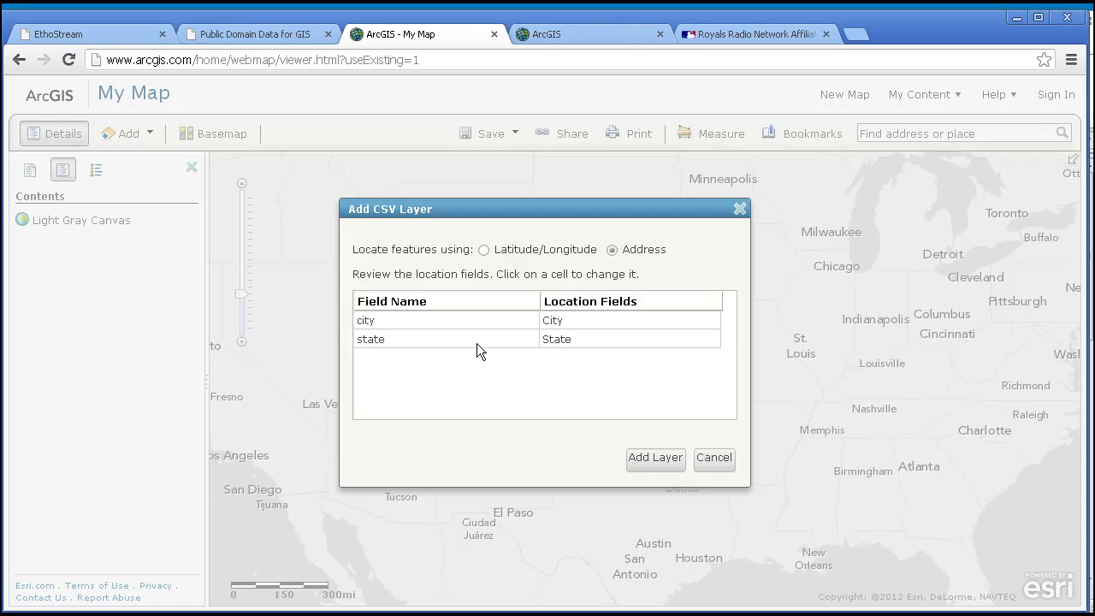
left_click(656, 459)
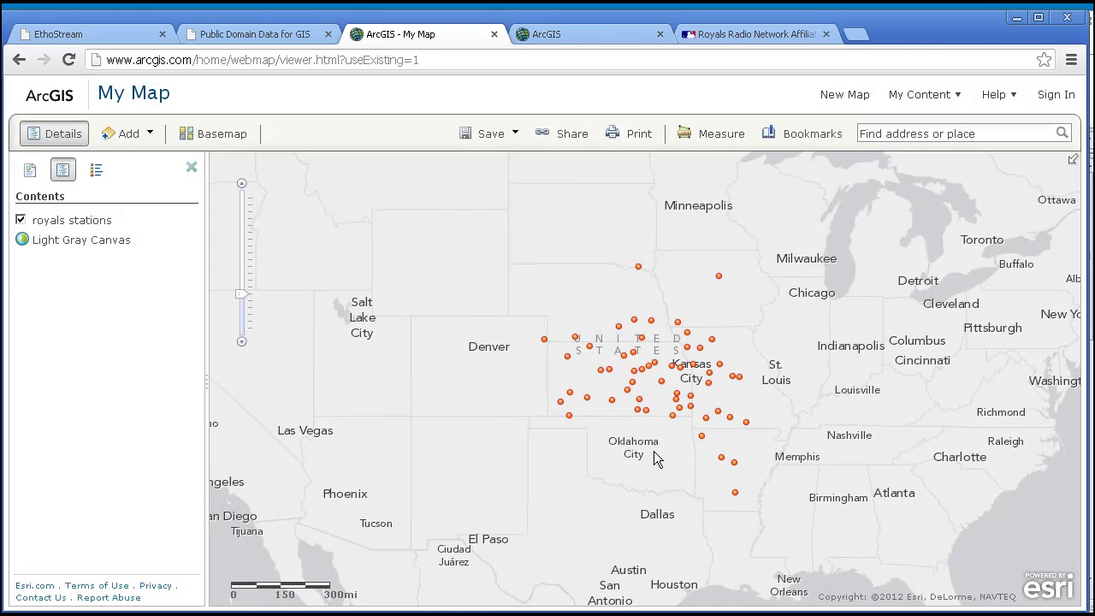
left_click(95, 169)
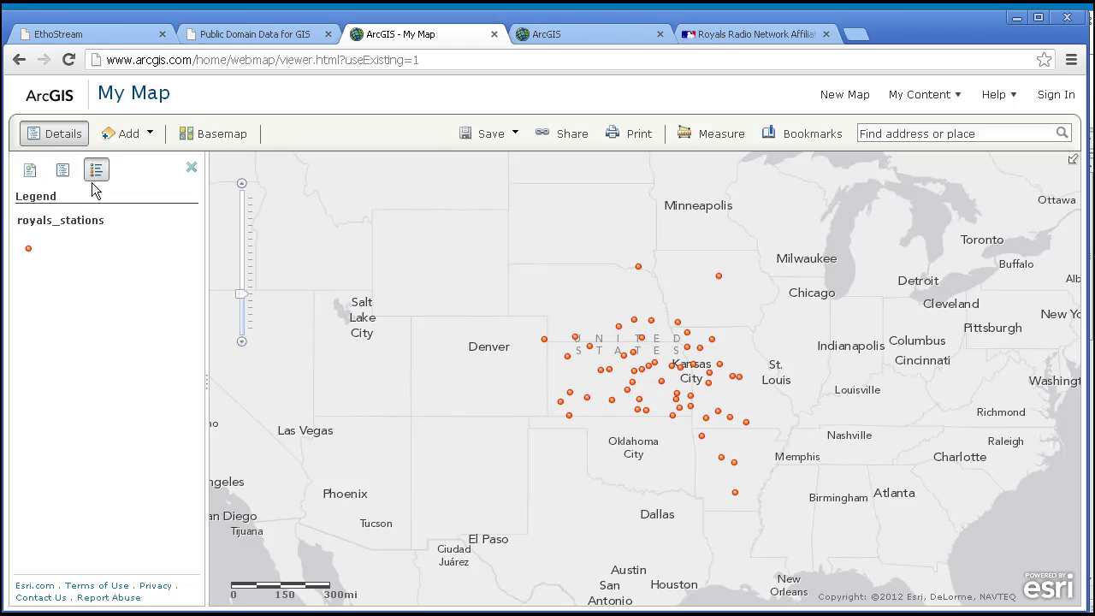
left_click_drag(600, 385, 502, 384)
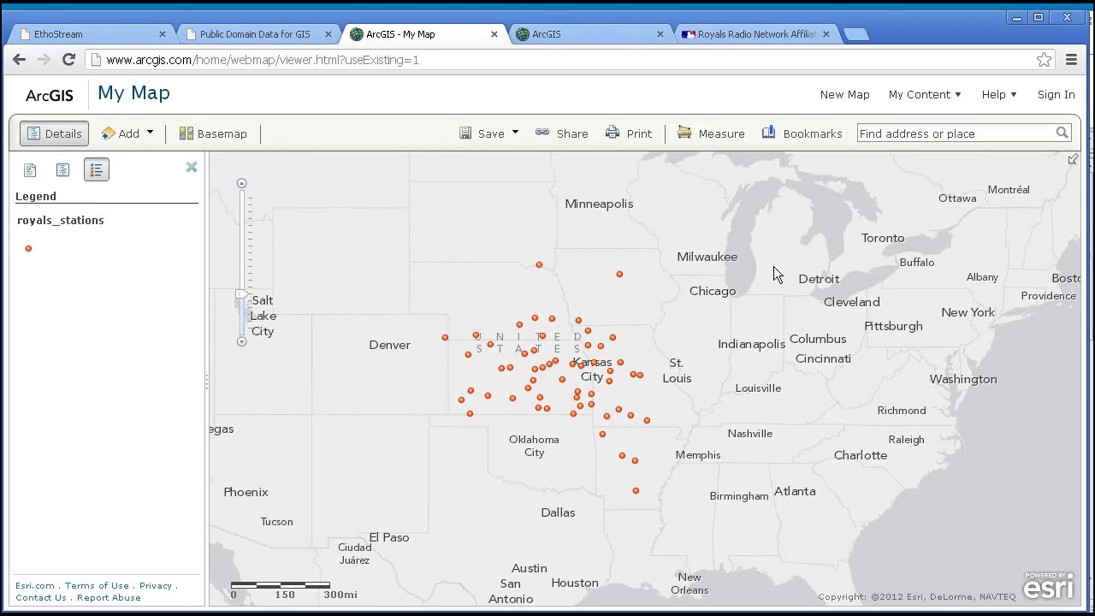
Locate kansas city, Mo on the map and mark it with a Basic circle symbol sized 61 px.
left_click(898, 130)
type("kansas city, Mo")
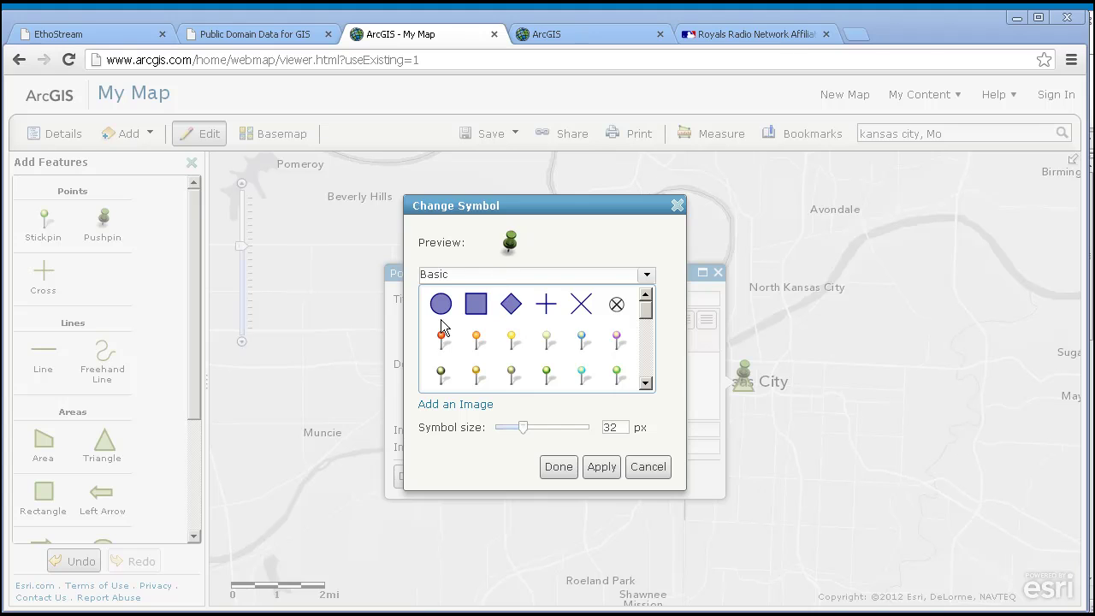
left_click(440, 313)
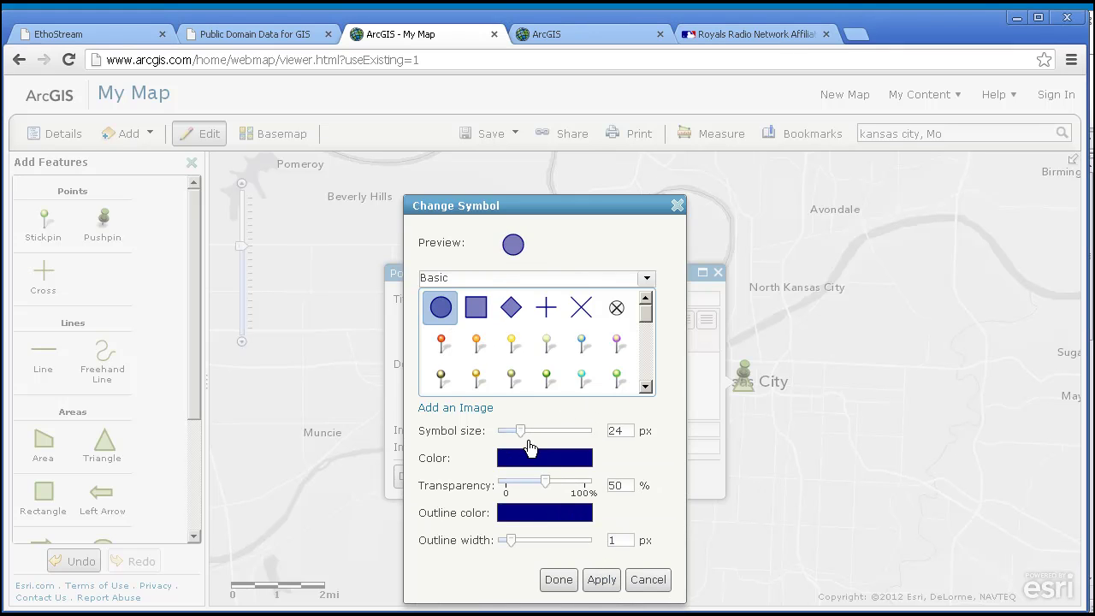
left_click_drag(522, 437, 546, 439)
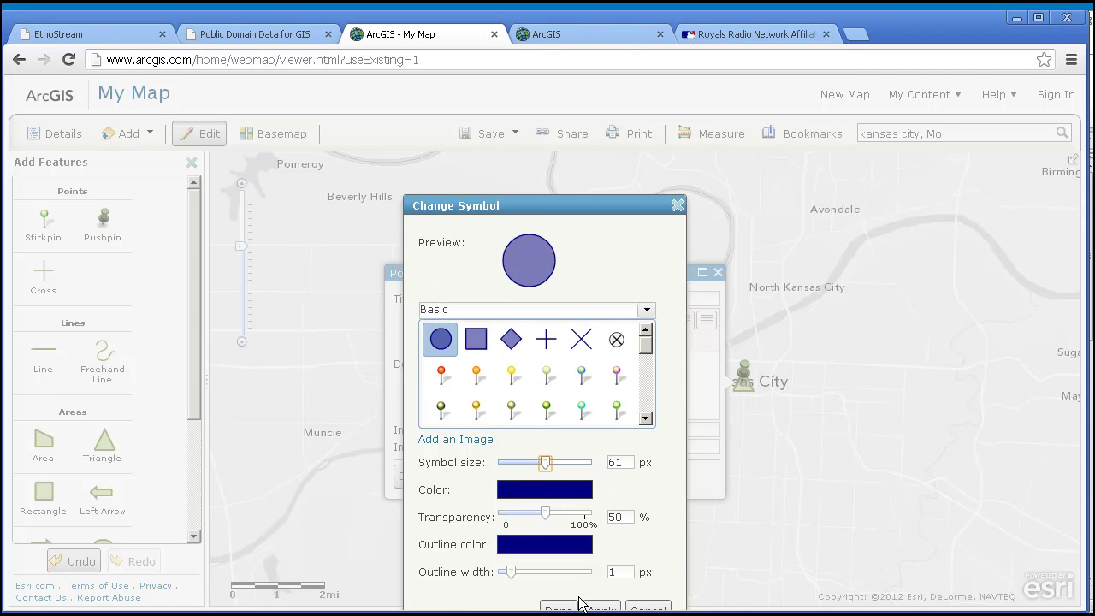
scroll(570, 607, "down", 1)
left_click(601, 539)
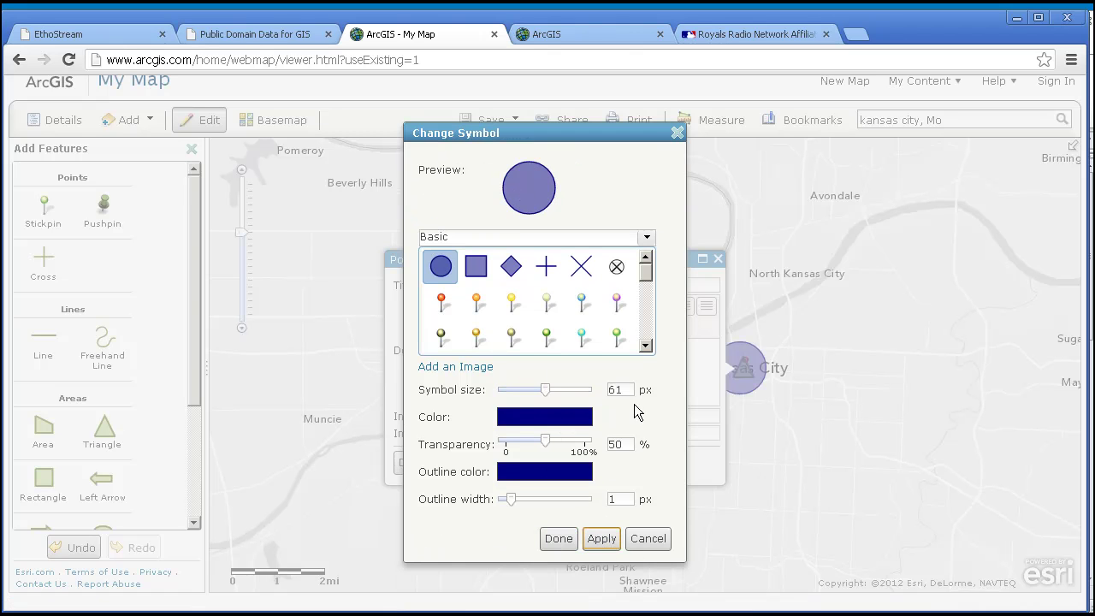
left_click(677, 132)
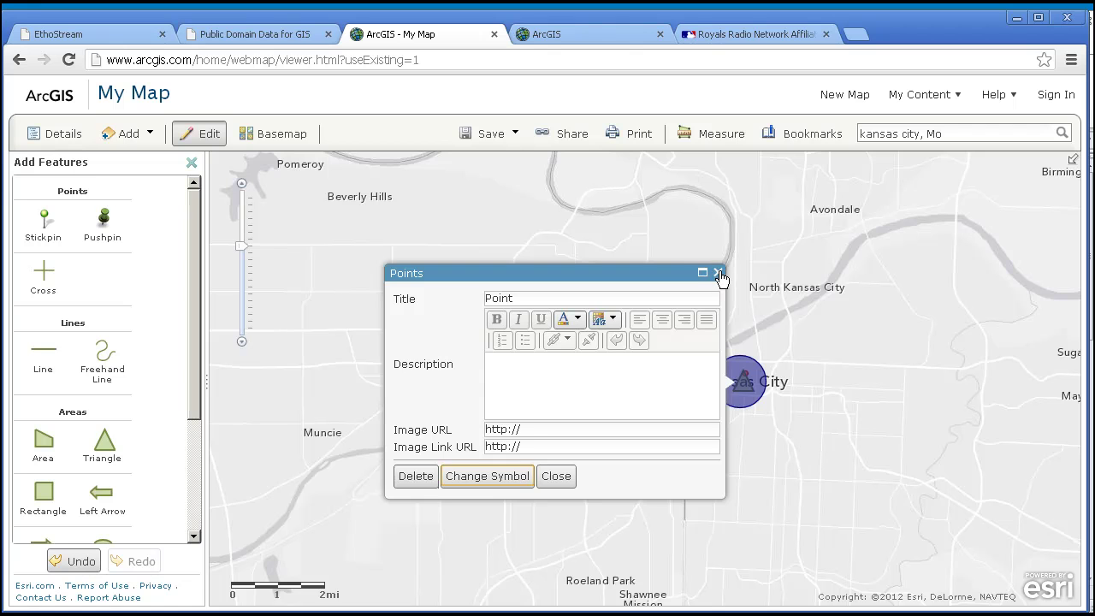
left_click(719, 271)
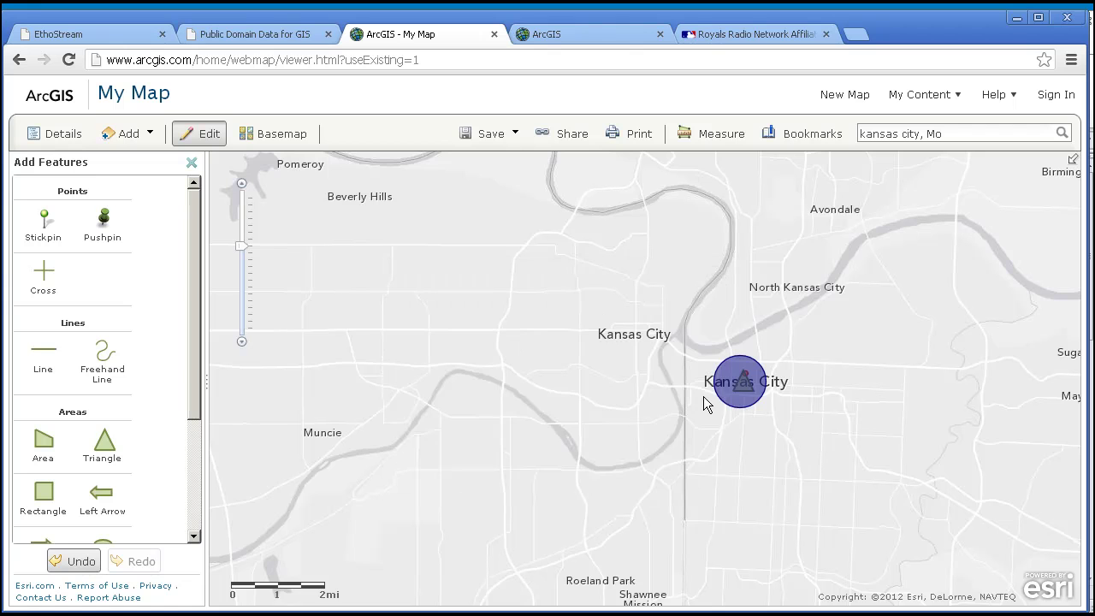
Outline the station points with a freehand area titled "KC Royals Listener Area" and finish editing the map notes.
left_click(241, 342)
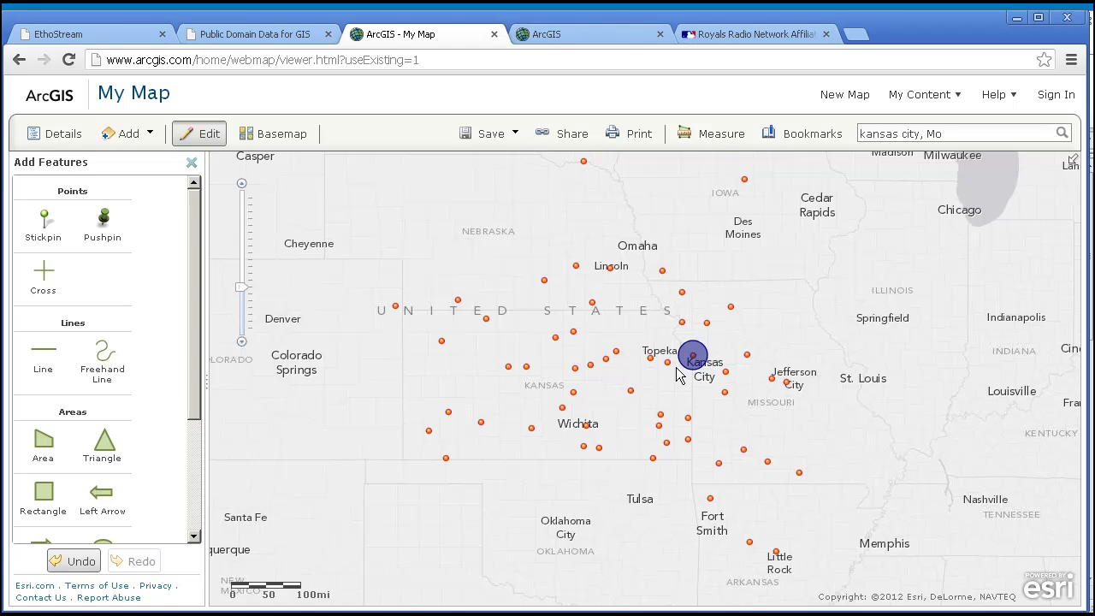
left_click_drag(556, 260, 561, 293)
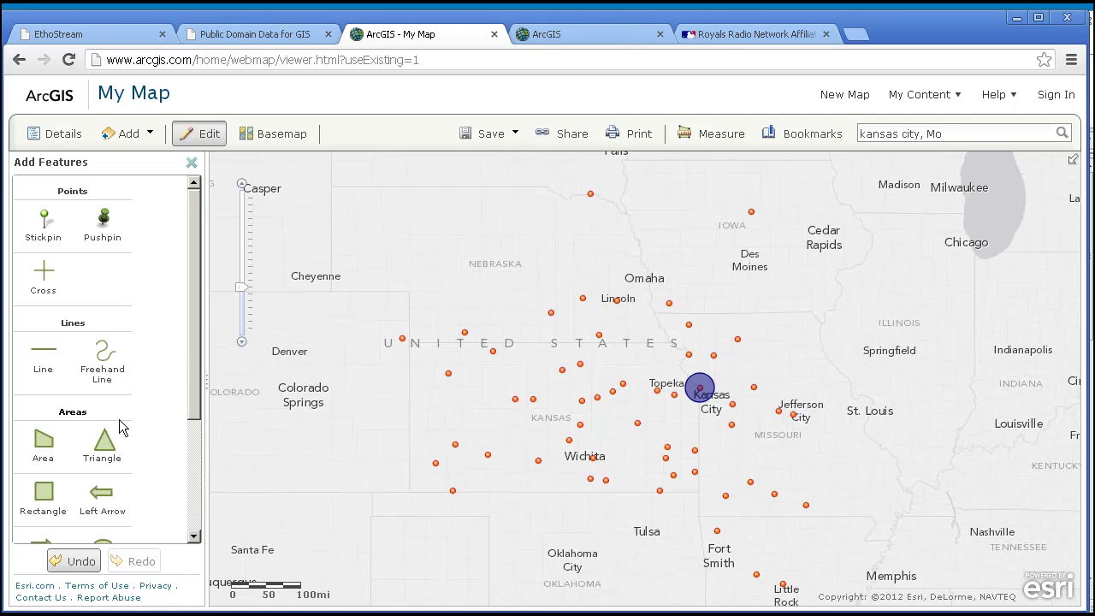
scroll(193, 372, "down", 1)
scroll(102, 523, "down", 3)
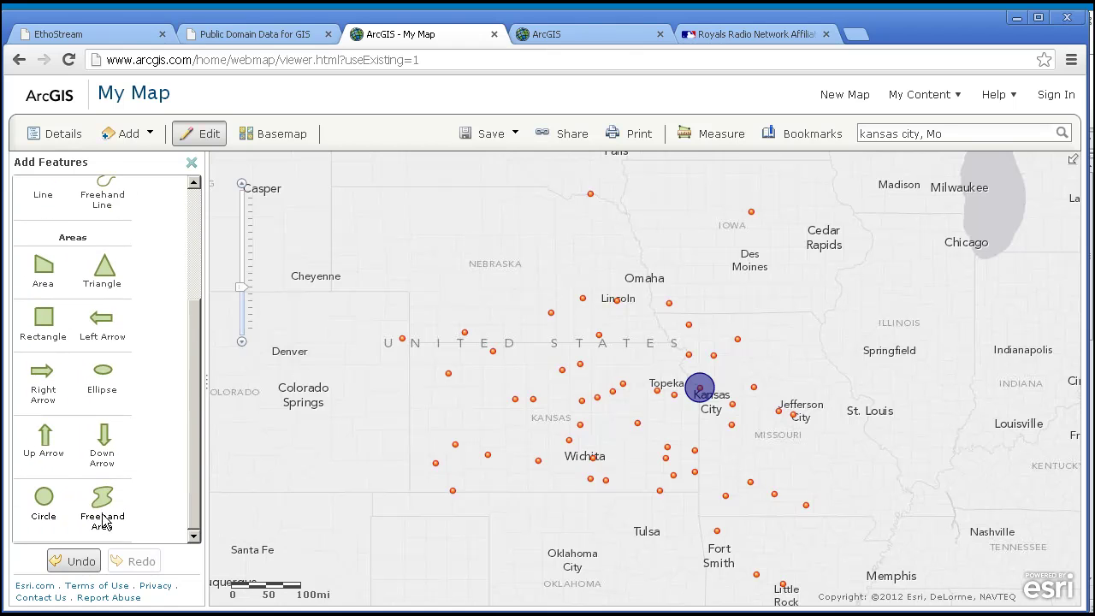
left_click(103, 524)
mouse_move(599, 191)
left_mouse_down()
mouse_move(506, 249)
mouse_move(357, 311)
mouse_move(344, 421)
mouse_move(430, 515)
mouse_move(633, 548)
mouse_move(662, 571)
mouse_move(789, 609)
mouse_move(871, 529)
mouse_move(866, 481)
mouse_move(822, 432)
mouse_move(766, 398)
mouse_move(746, 291)
mouse_move(748, 195)
mouse_move(644, 171)
mouse_move(580, 178)
mouse_move(551, 210)
left_mouse_up()
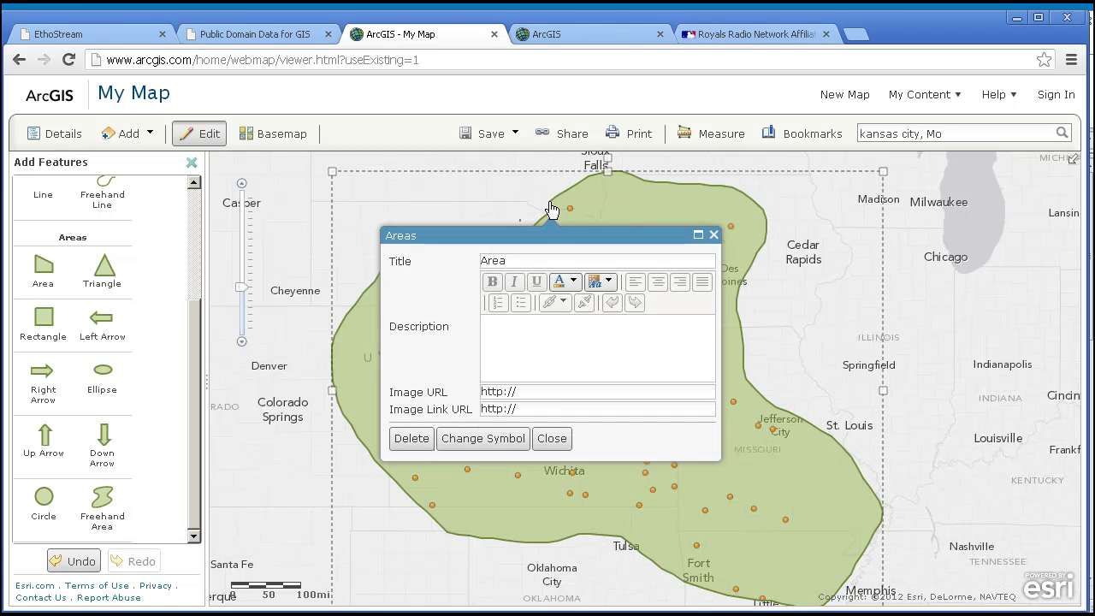
type("KC Royals Listener Area")
left_click(552, 438)
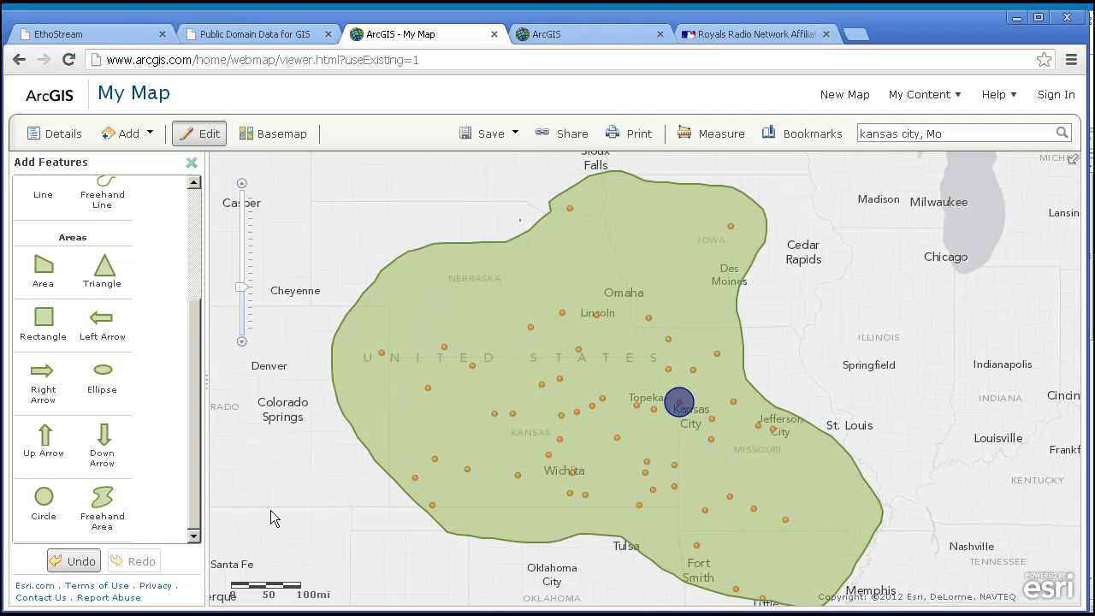
left_click_drag(919, 468, 888, 366)
scroll(690, 467, "down", 1)
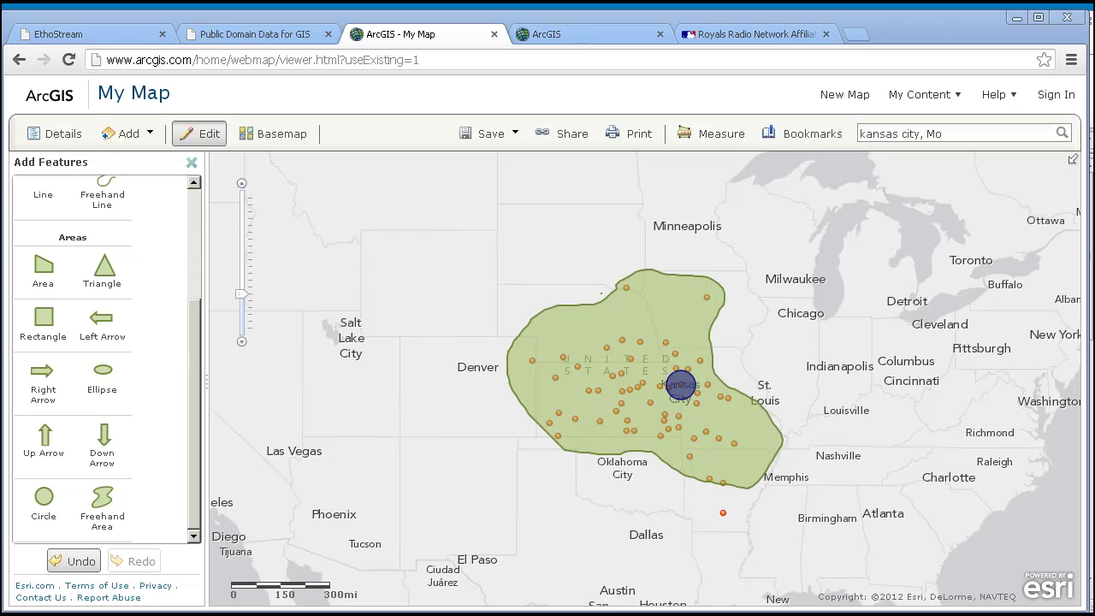
left_click(199, 133)
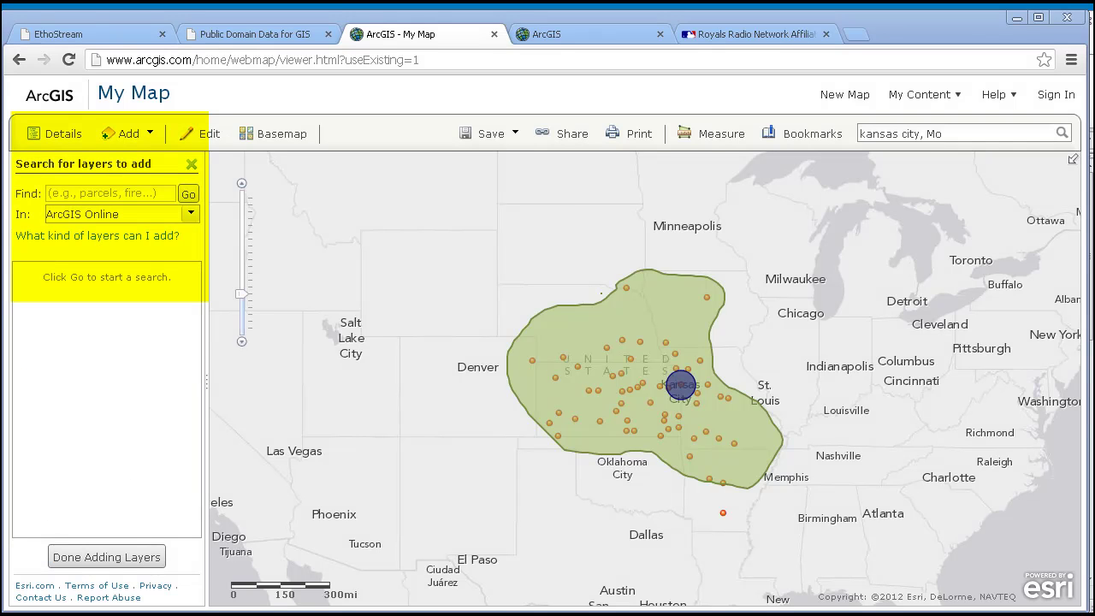
Start adding a layer from a file and browse to the e:\aa_jjk\gps folder.
left_click(151, 133)
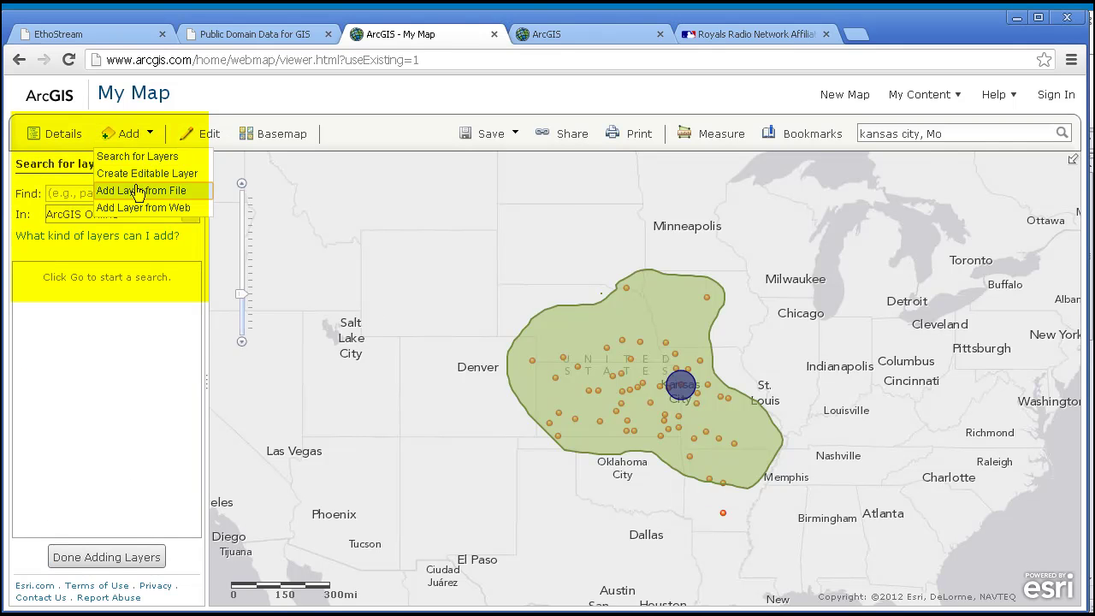
left_click(183, 192)
left_click(440, 354)
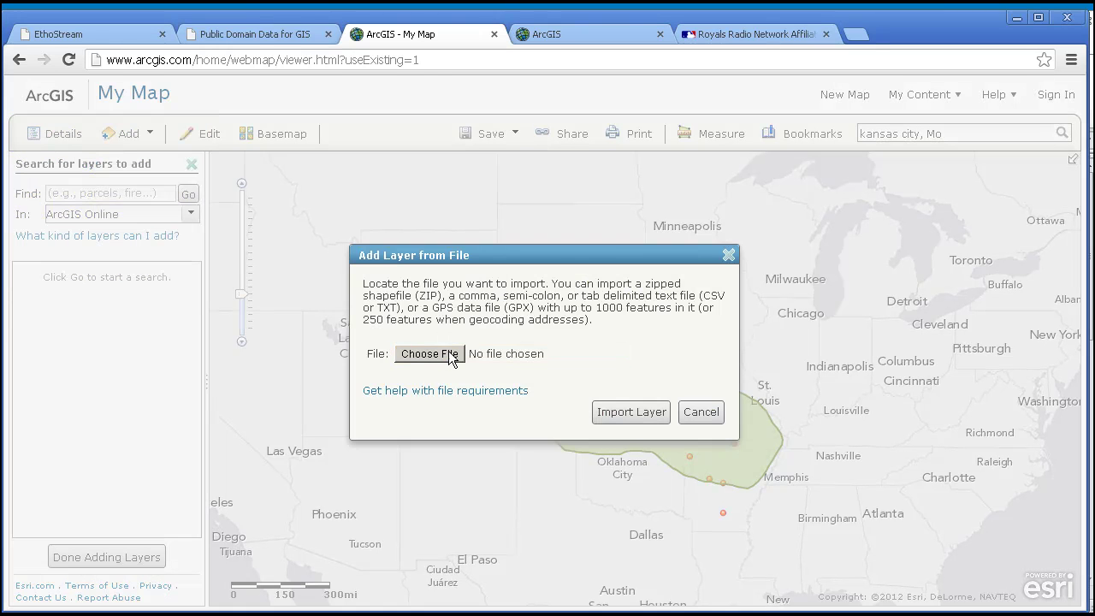
type("e")
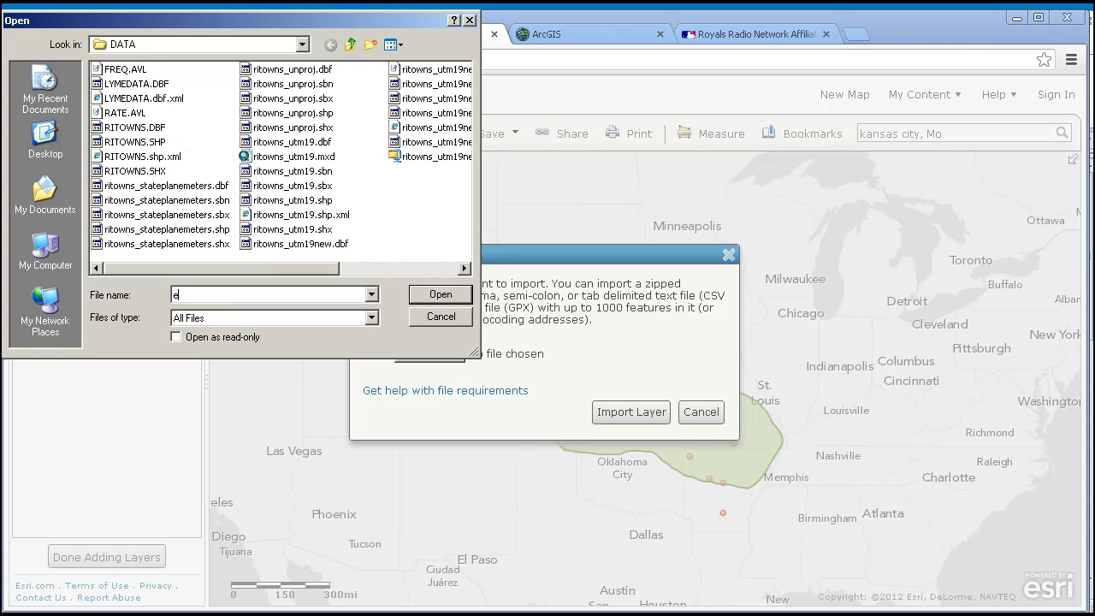
type(":\\aa_jjk")
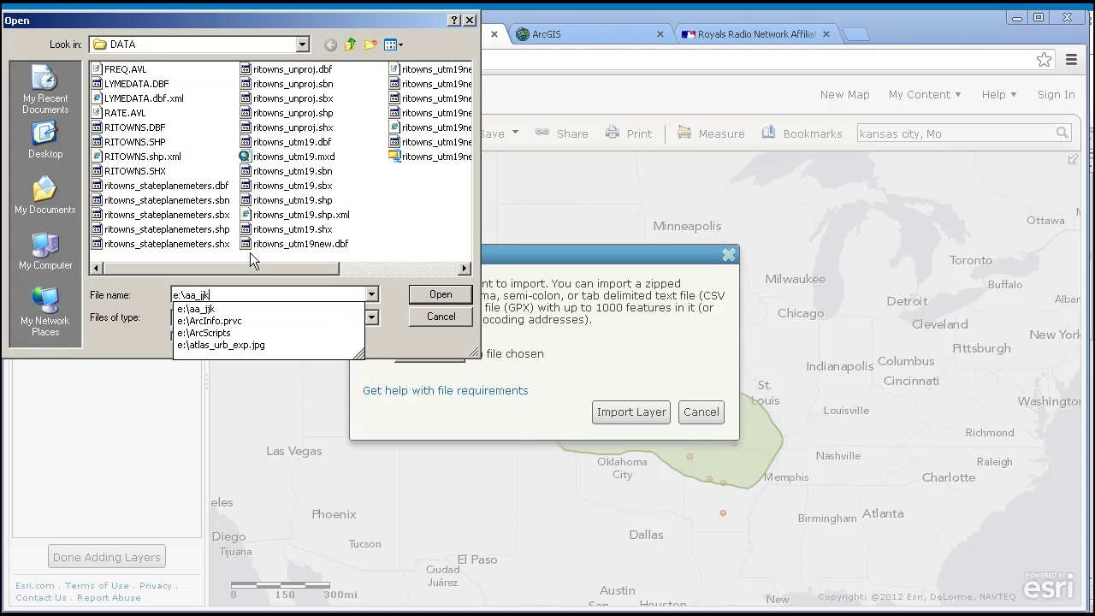
type("\\gps")
key("Return")
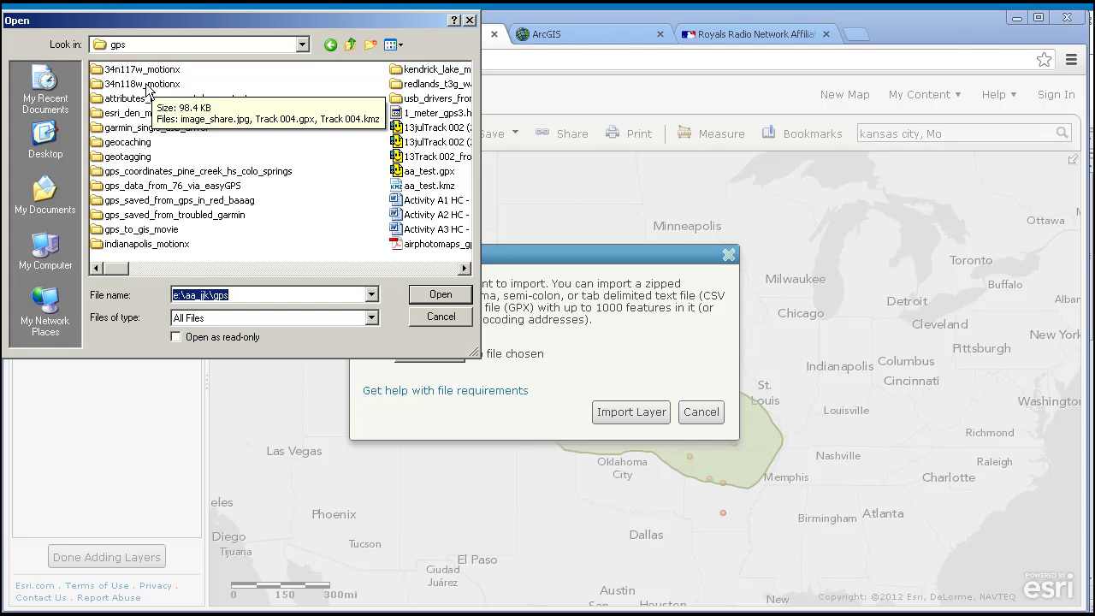
Import Track 002.gpx from the 34n117w_motionx folder as a map layer.
left_click(143, 84)
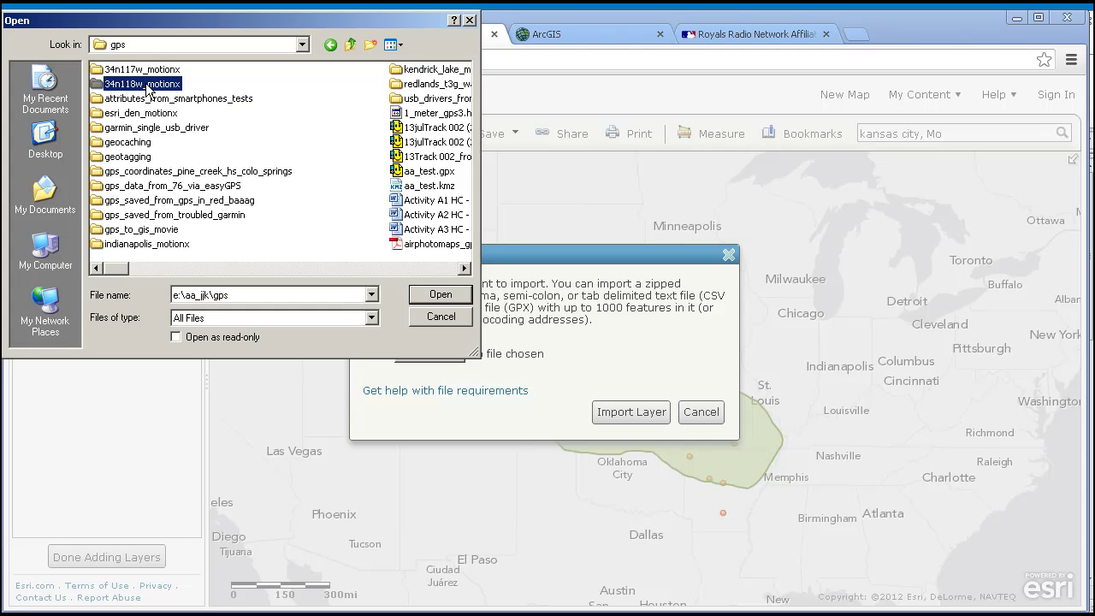
double_click(147, 70)
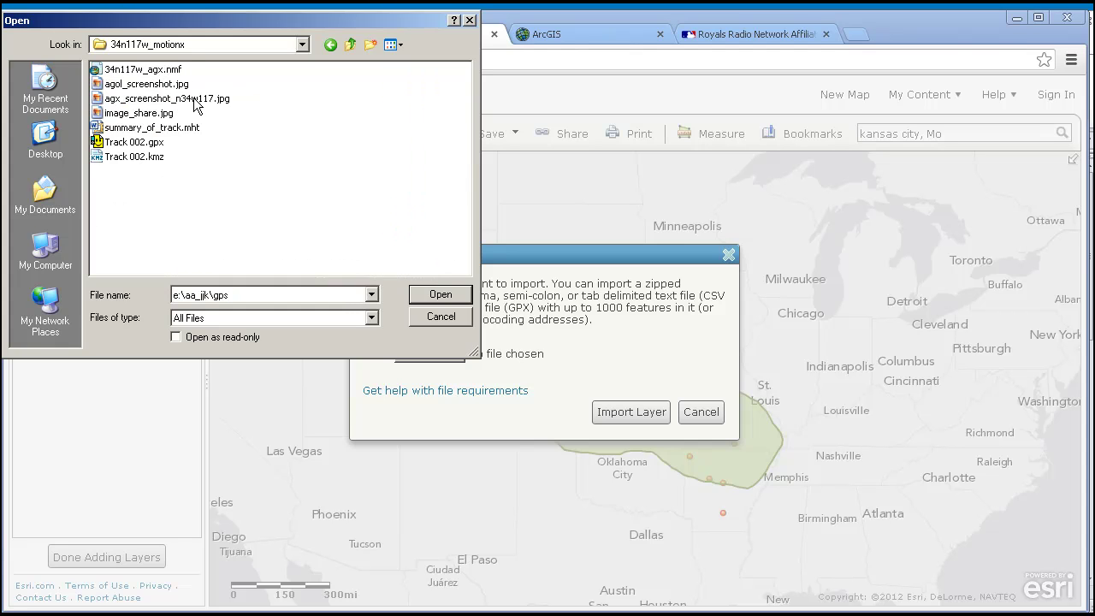
left_click(147, 143)
left_click(162, 145)
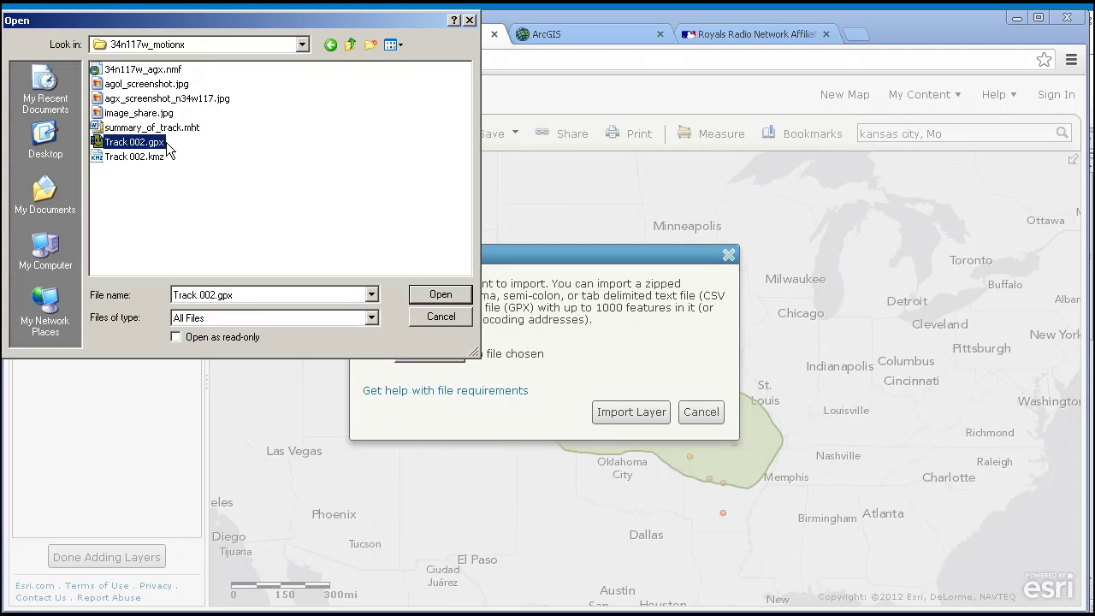
left_click(428, 297)
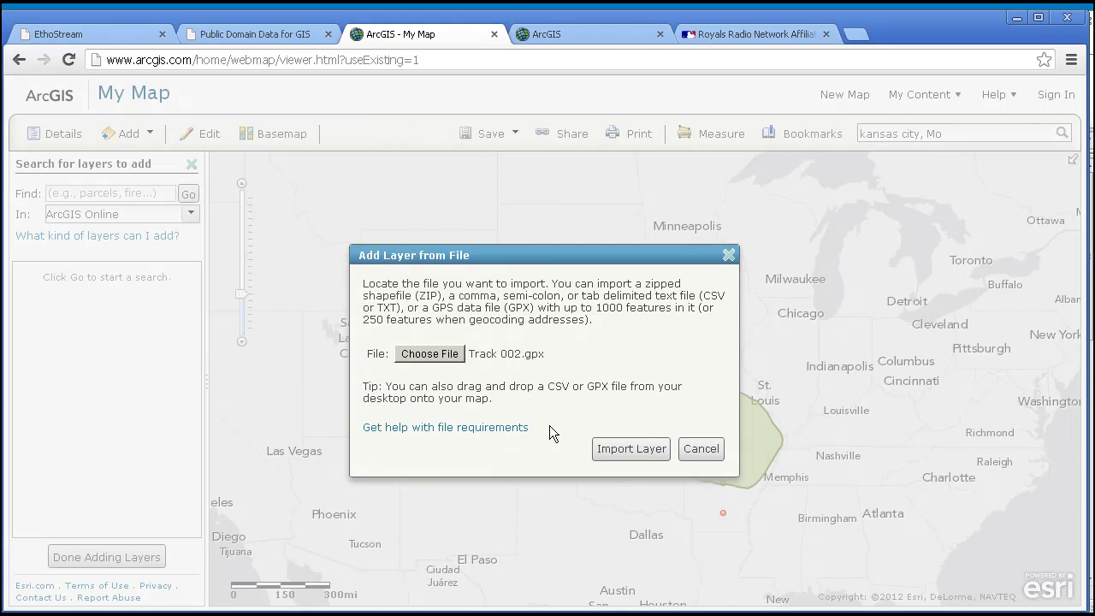
left_click(631, 450)
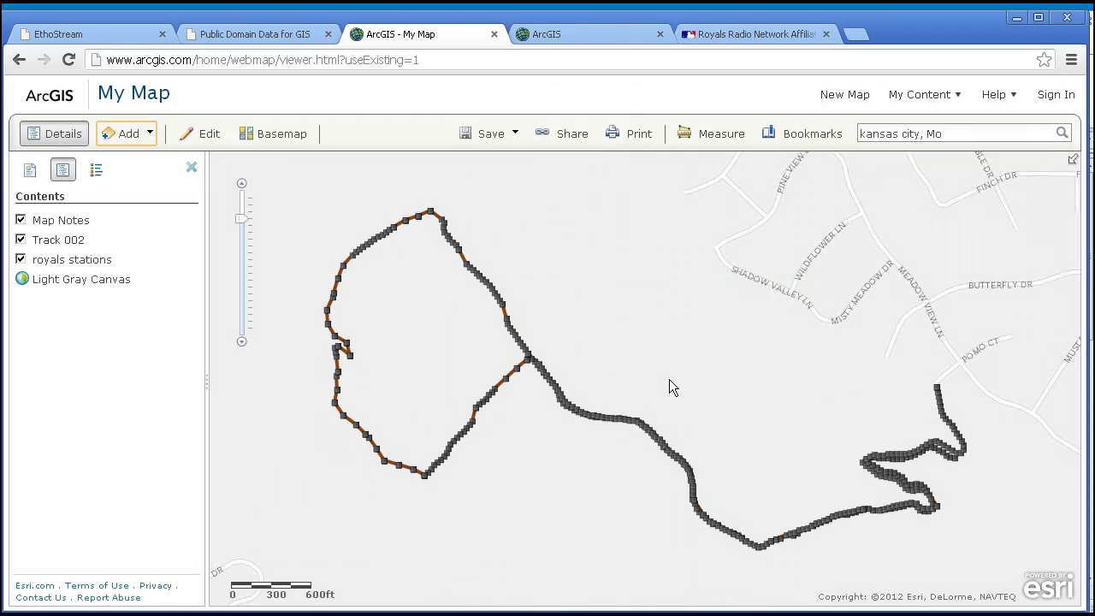
Change the basemap to Bing Maps Aerial beneath the imported GPS track.
left_click(281, 135)
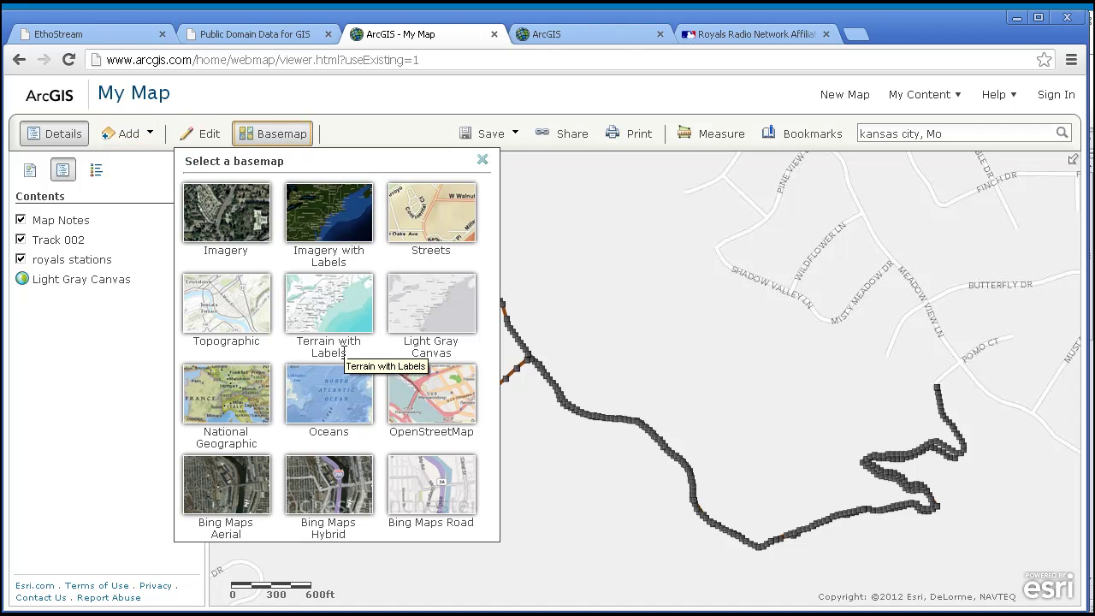
left_click(244, 482)
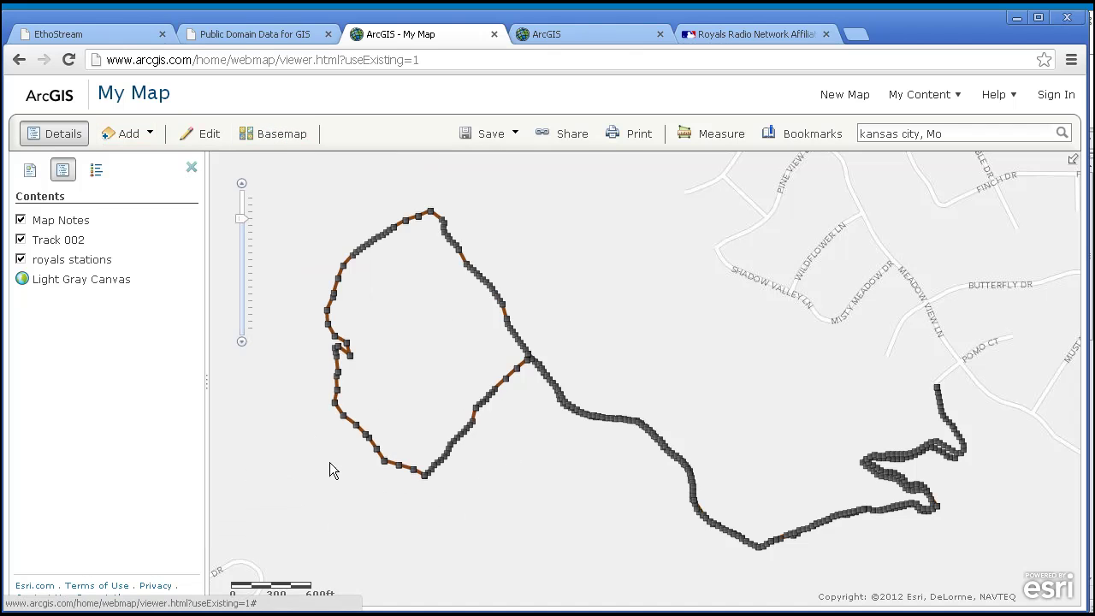
left_click_drag(608, 447, 694, 390)
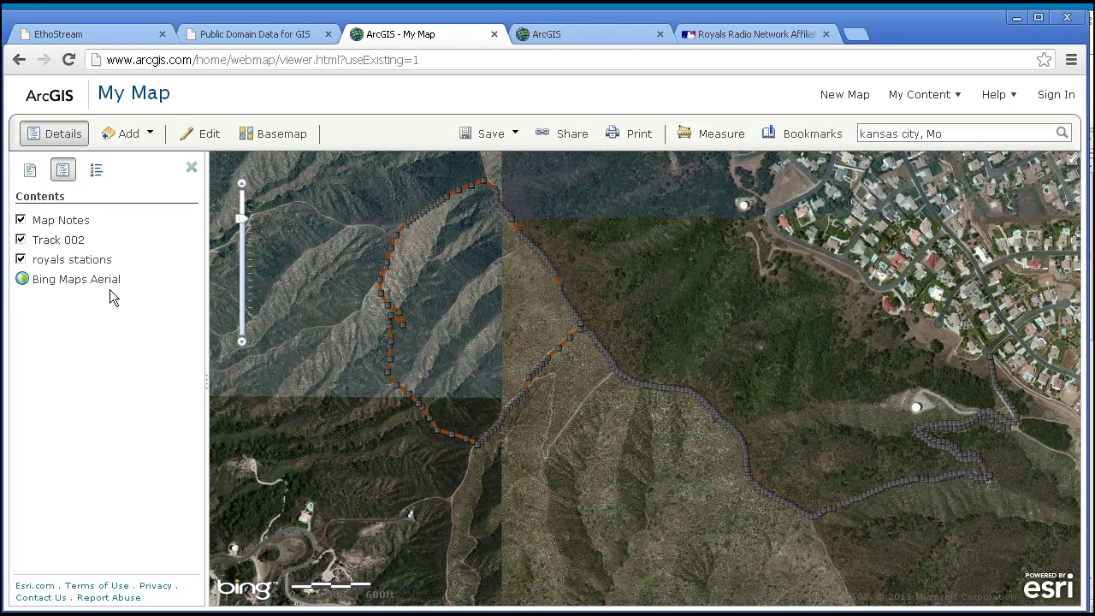
Hide the Track 002 line sublayer and color its trackpoints by the ele field using Natural Breaks with 5 classes.
left_click(94, 243)
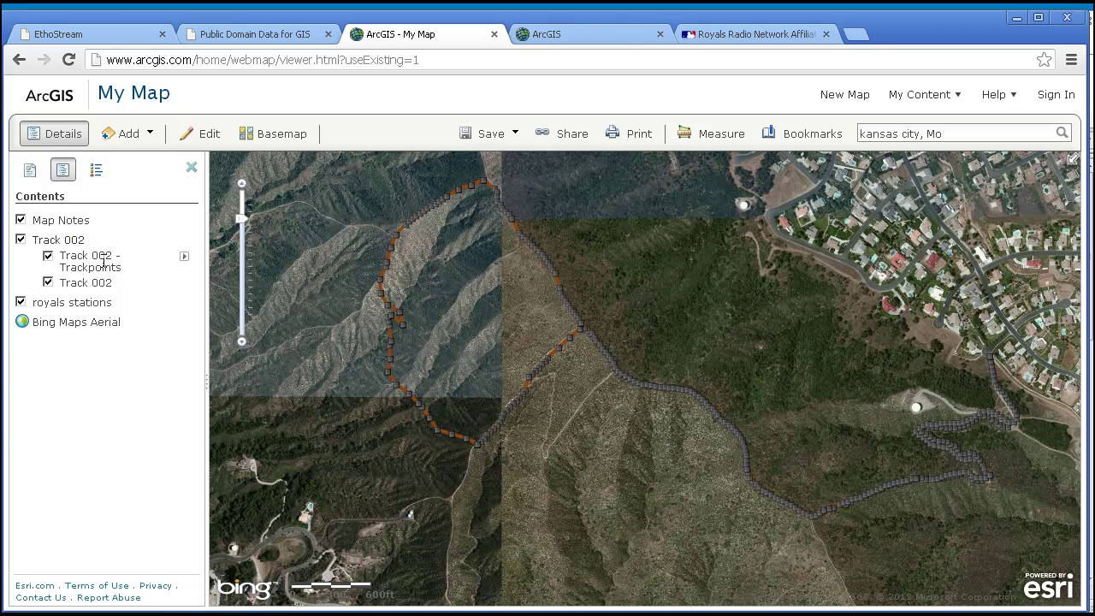
left_click(48, 283)
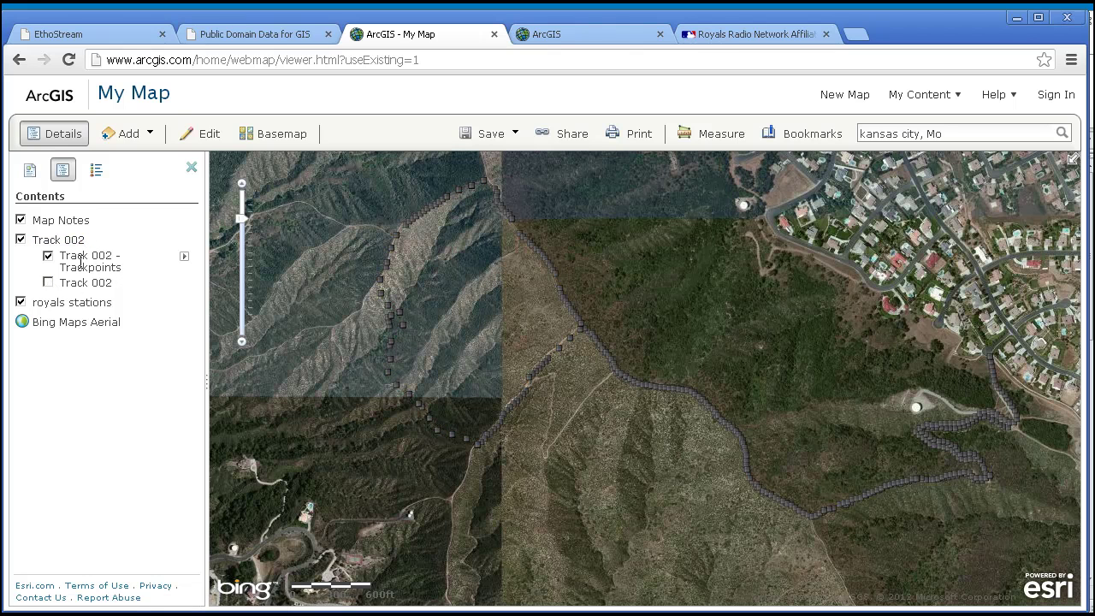
left_click(186, 258)
left_click(254, 368)
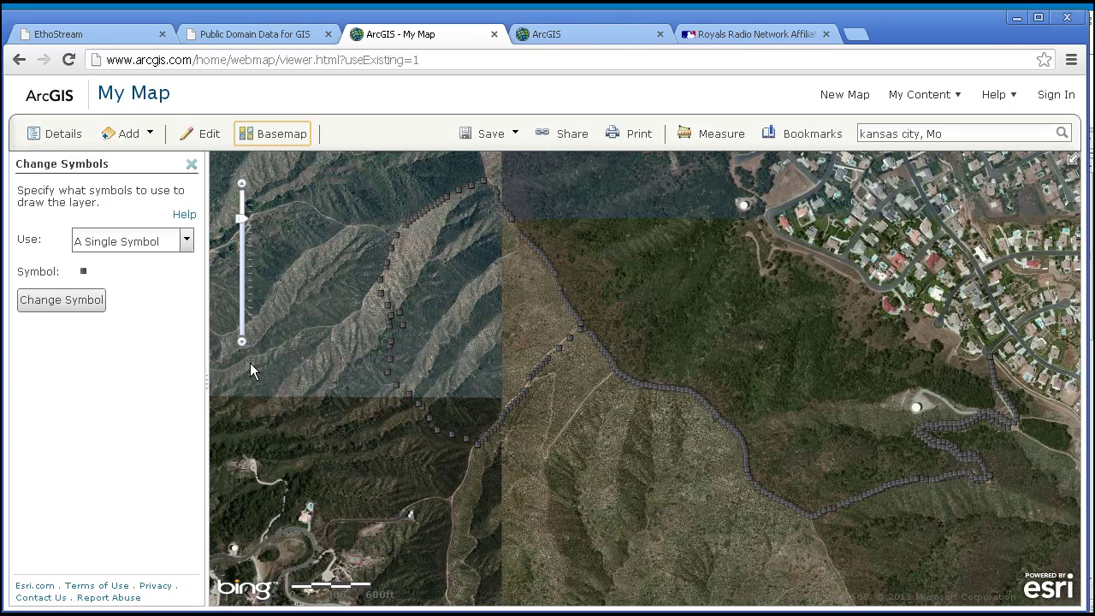
left_click(129, 241)
left_click(122, 295)
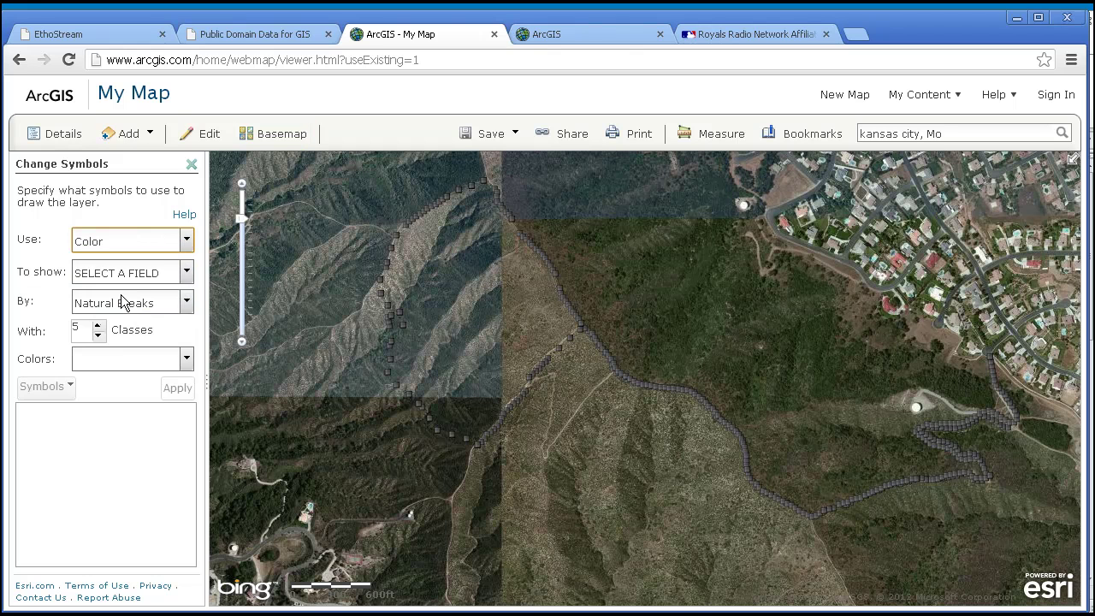
left_click(122, 273)
left_click(119, 310)
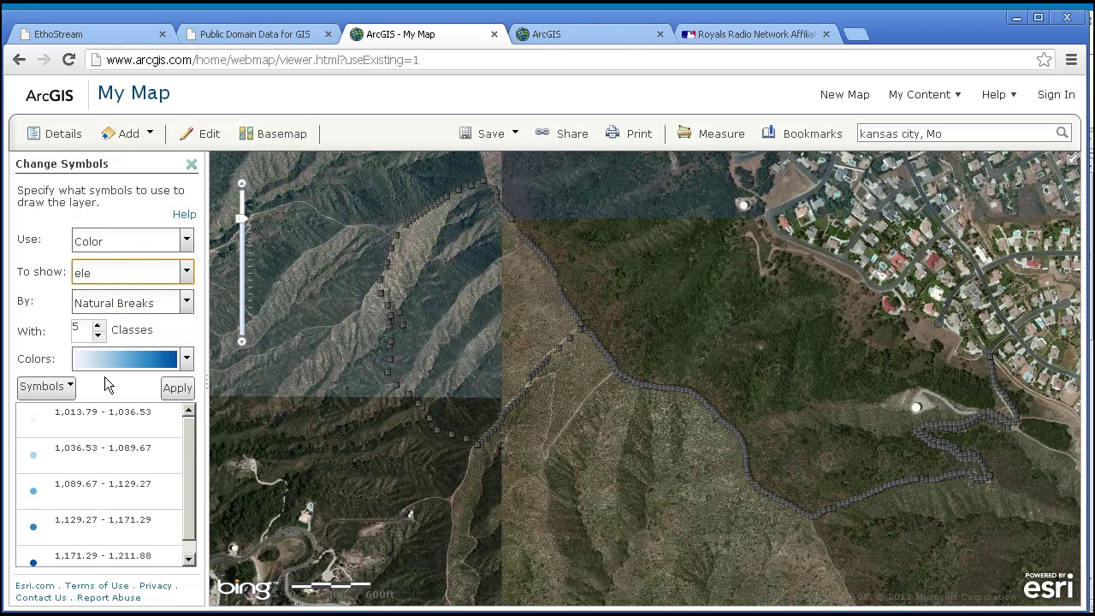
Recolor the lowest elevation class (1,013.79 - 1,036.53) yellow and apply the color classification to the trackpoints.
left_click(34, 420)
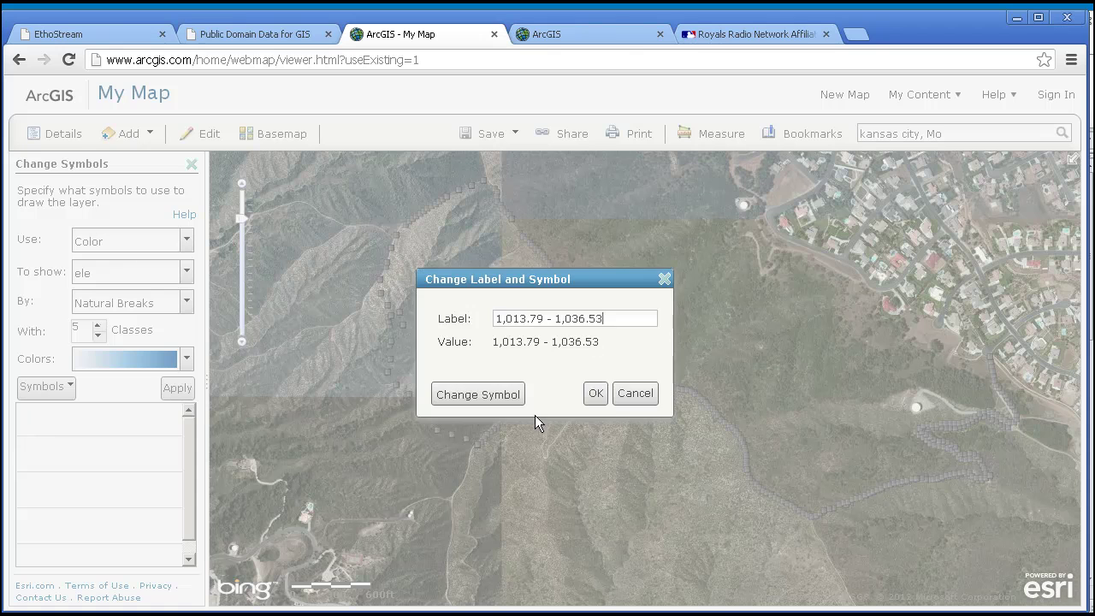
left_click(513, 397)
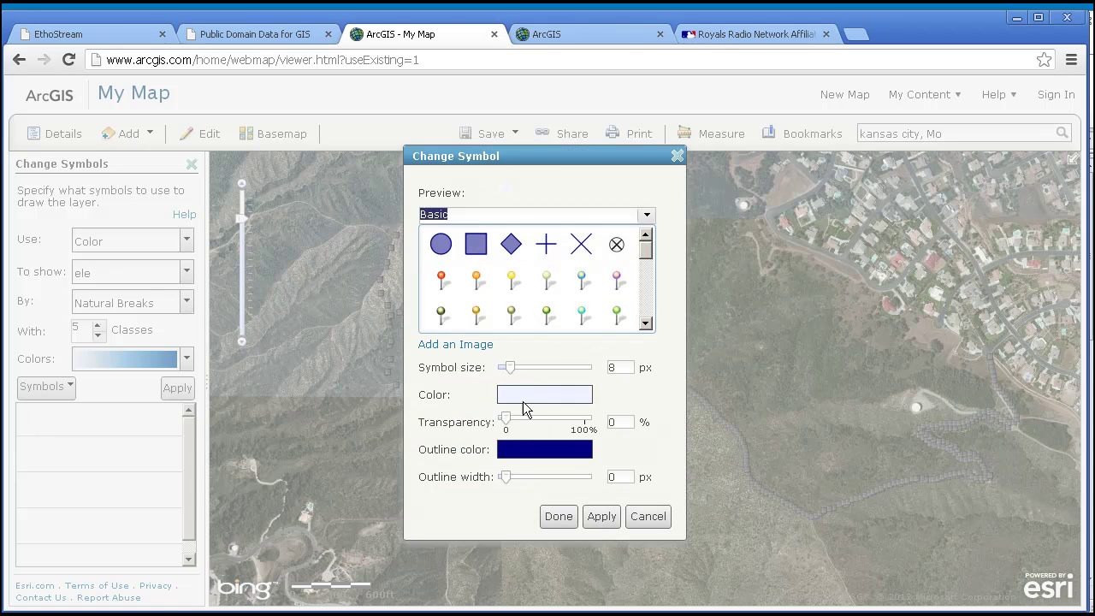
left_click(523, 398)
left_click(601, 497)
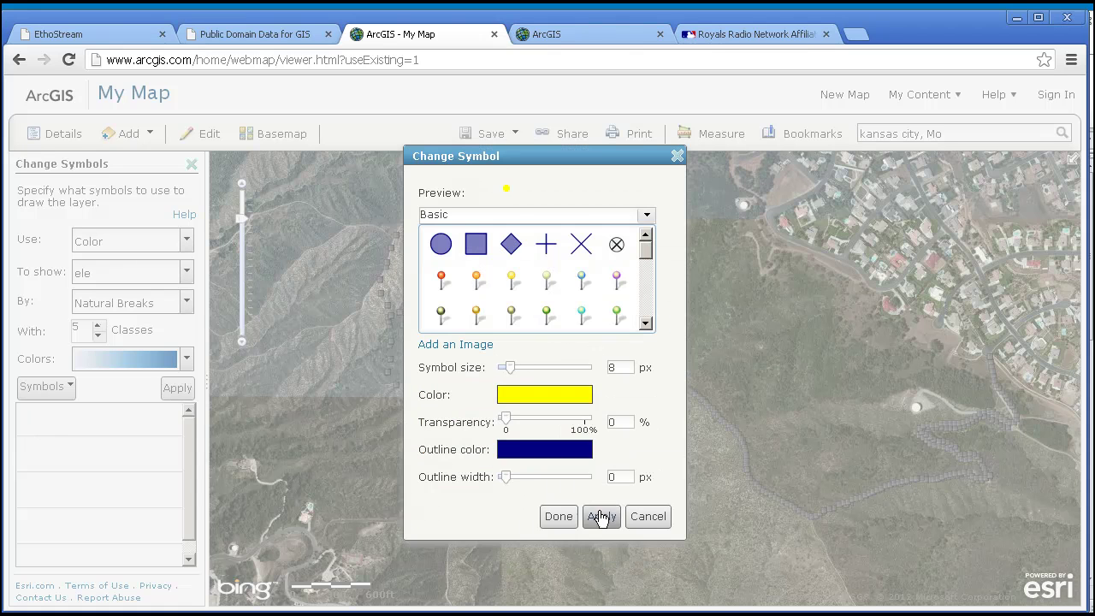
left_click(557, 516)
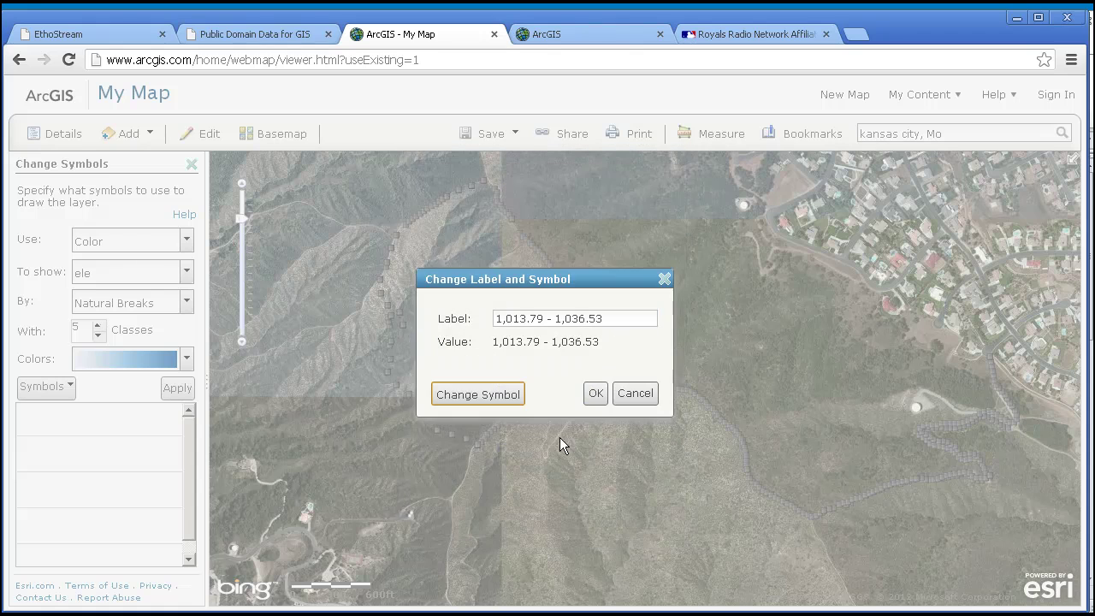
left_click(595, 393)
left_click(177, 387)
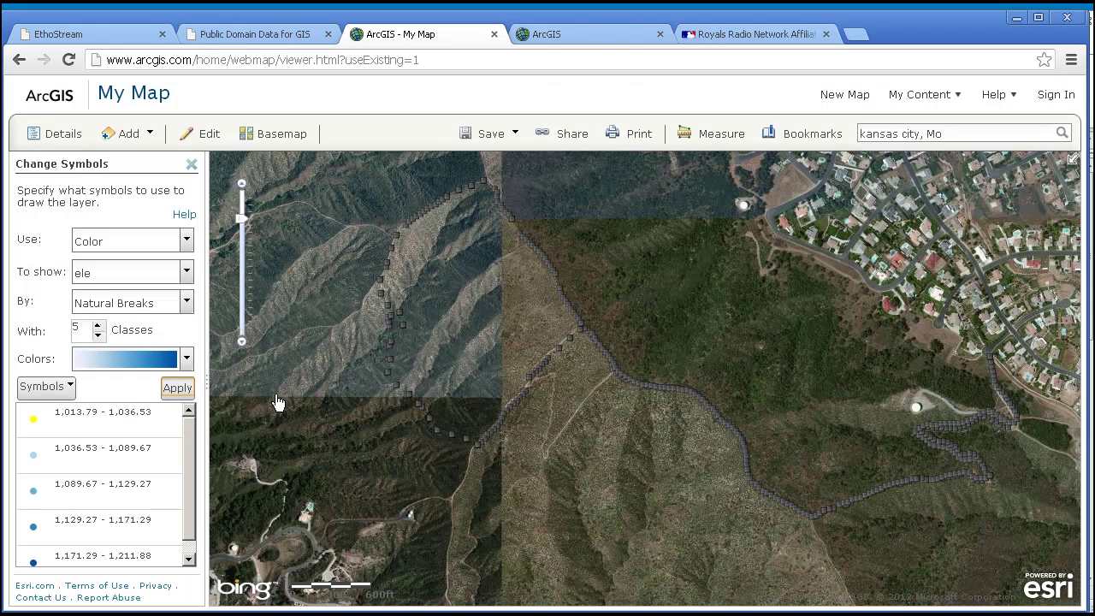
Examine the elevation-colored trackpoints up close from the residential cul-de-sac down through the eastern switchbacks.
left_click_drag(674, 439, 623, 484)
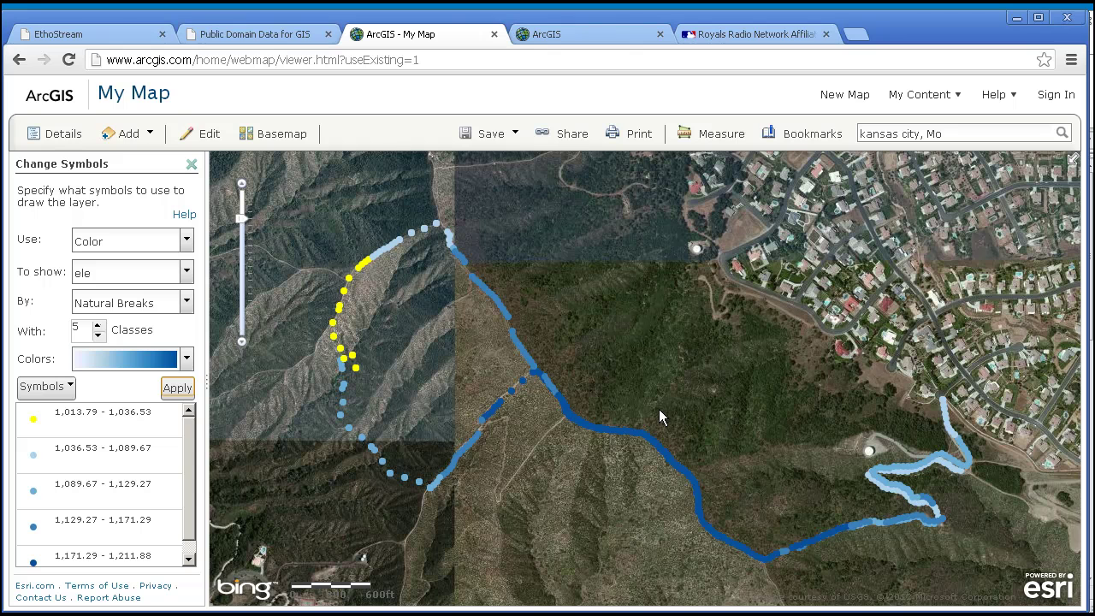
left_click_drag(910, 380, 987, 432)
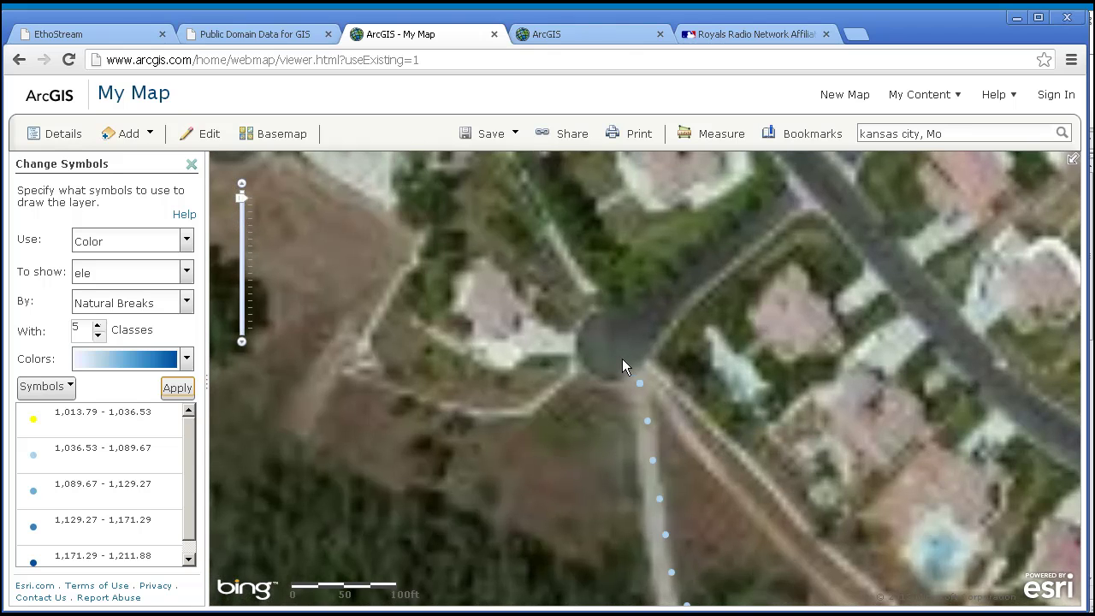
key("Down")
key("Down")
key("Down")
key("Down")
key("Down")
key("Down")
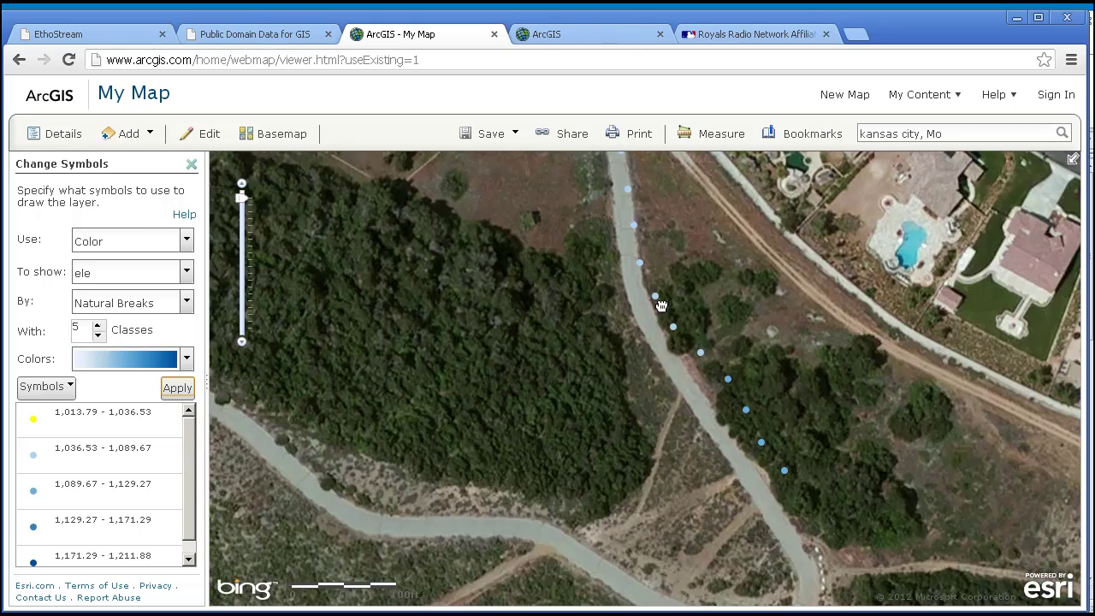
scroll(489, 432, "down", 1)
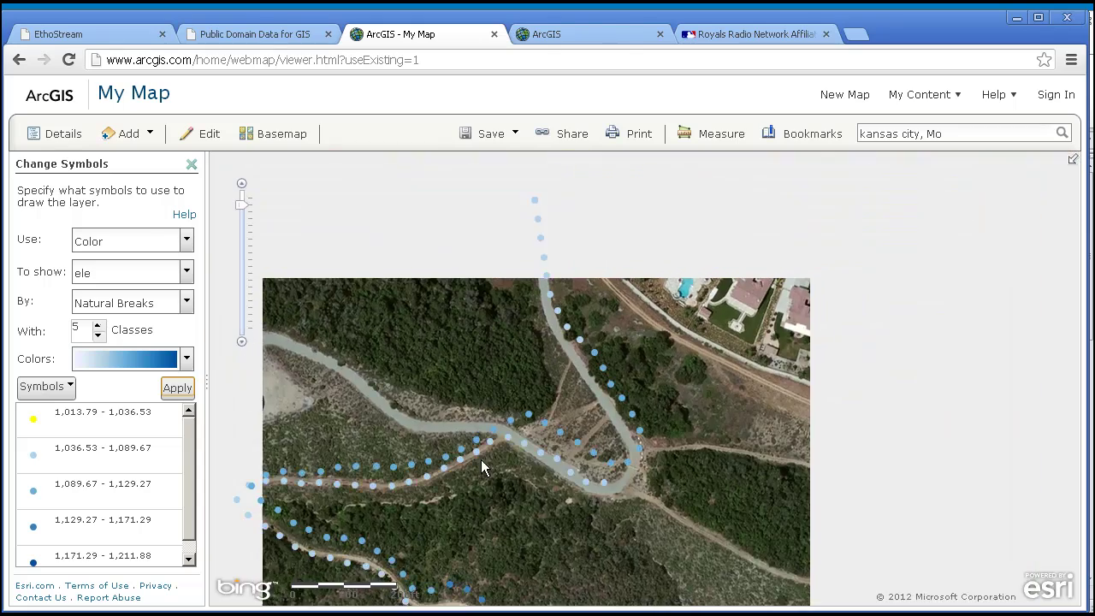
left_click_drag(487, 459, 677, 447)
scroll(645, 453, "down", 1)
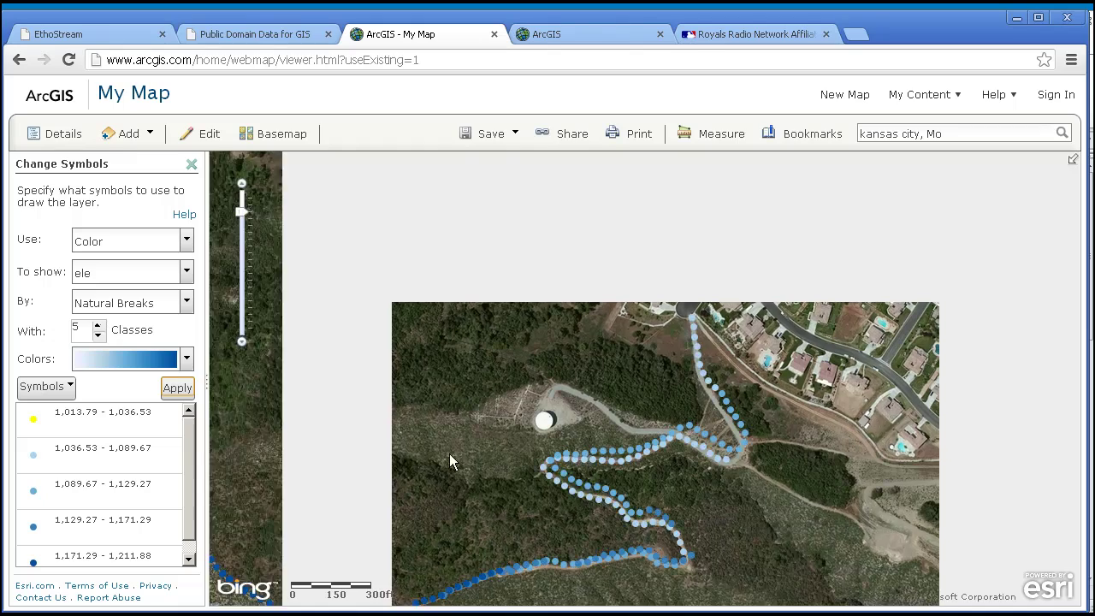
Follow the trackpoints westward along the ridge and around the western loop to examine the yellow lowest-elevation points.
key("Left")
key("Left")
key("Left")
key("Left")
key("Left")
key("Down")
key("Left")
key("Left")
key("Left")
key("Left")
key("Left")
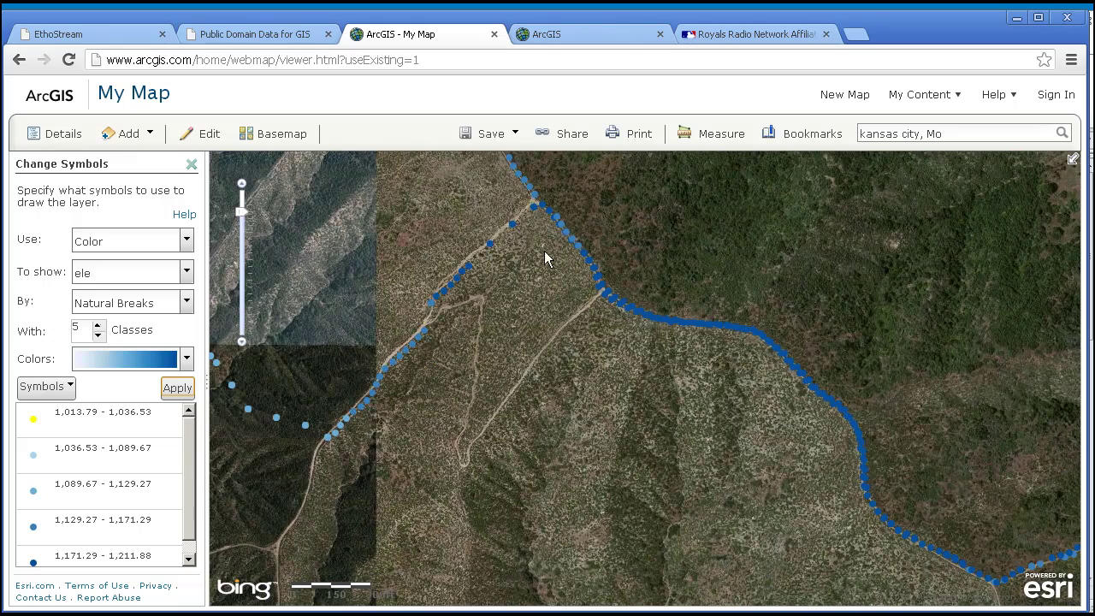
left_click_drag(430, 360, 549, 422)
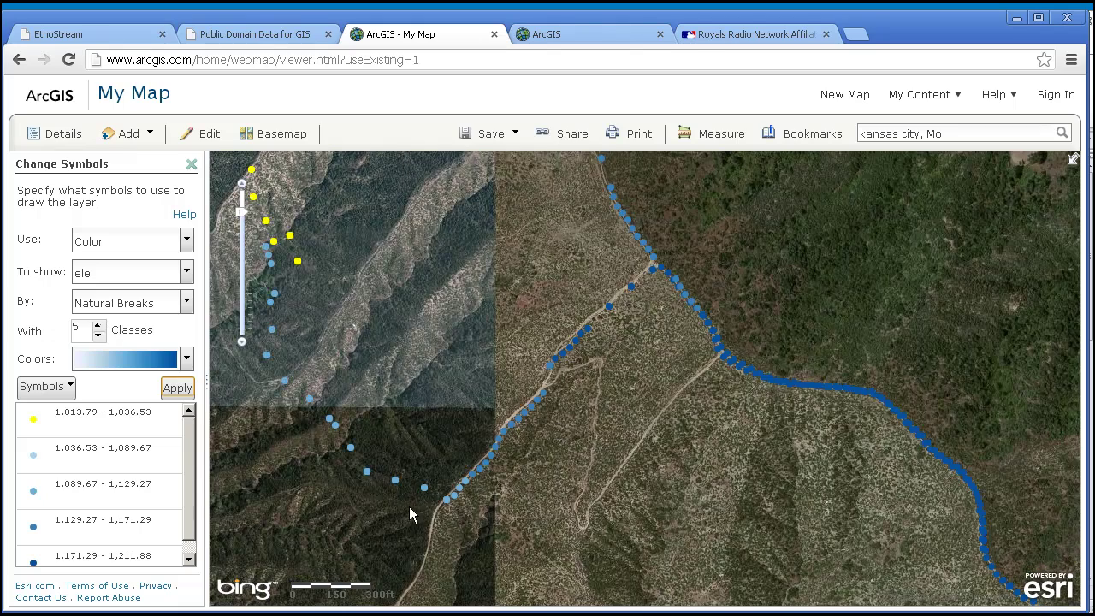
key("Left")
key("Left")
key("Up")
key("Up")
key("Up")
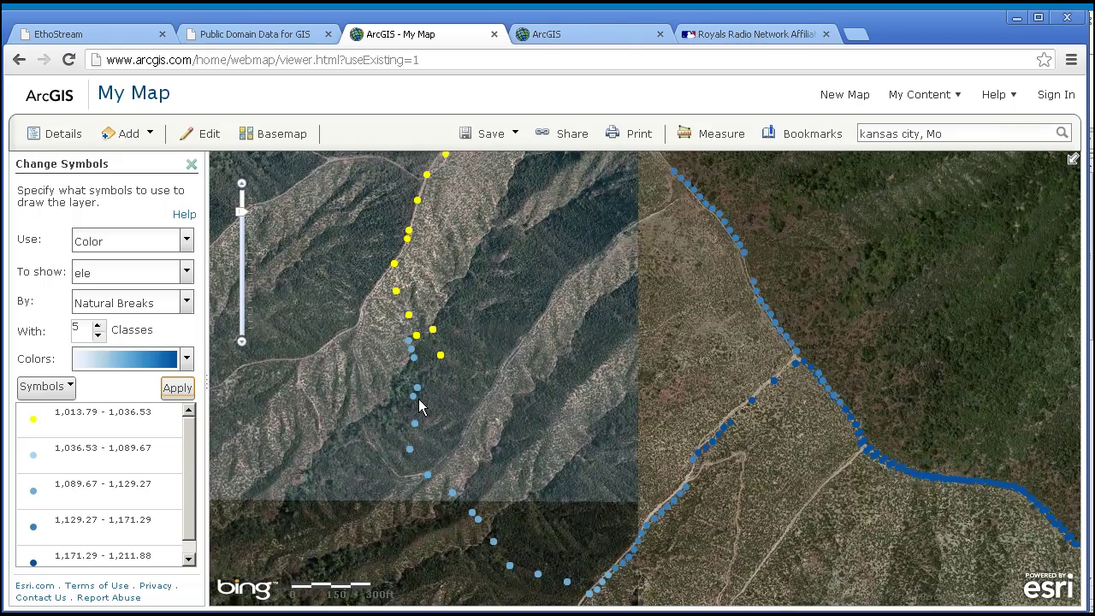
left_click_drag(410, 381, 385, 406)
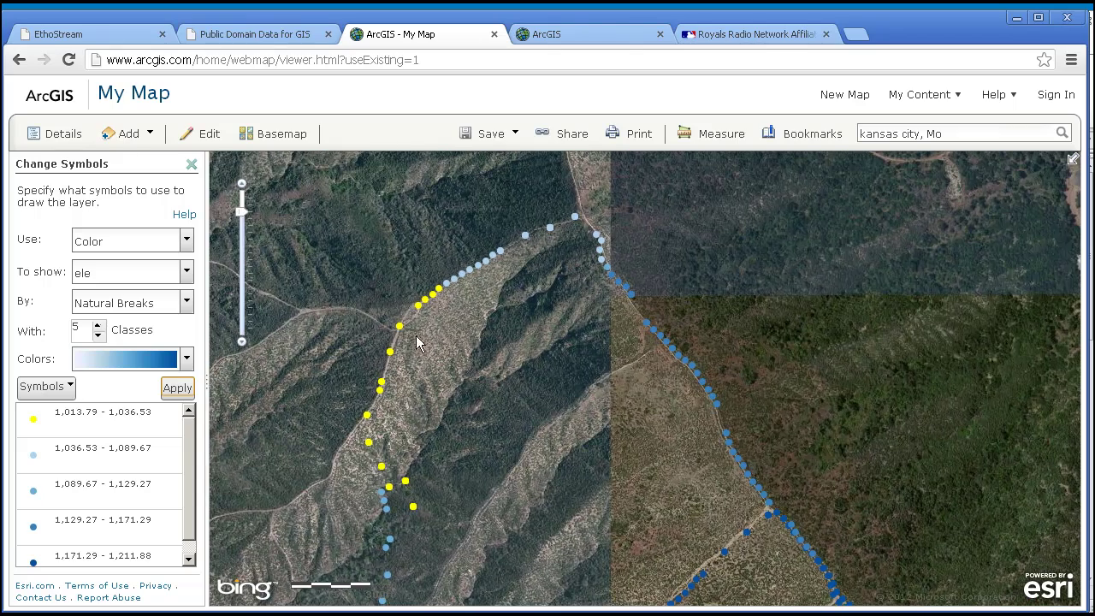
Trace the trackpoints back east to the neighborhood and review the whole track against the aerial imagery.
left_click_drag(515, 264, 415, 322)
mouse_move(523, 421)
left_mouse_down()
mouse_move(433, 313)
mouse_move(375, 282)
left_mouse_up()
left_click_drag(572, 443, 361, 322)
left_click_drag(729, 492, 539, 431)
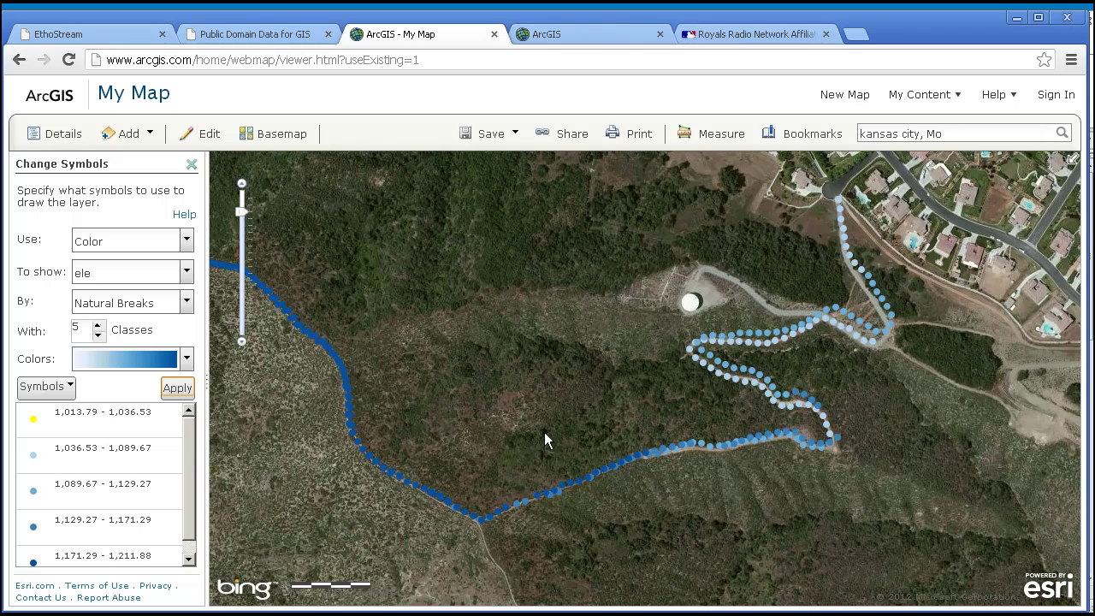
scroll(544, 433, "down", 1)
scroll(509, 429, "down", 1)
left_click_drag(447, 428, 703, 442)
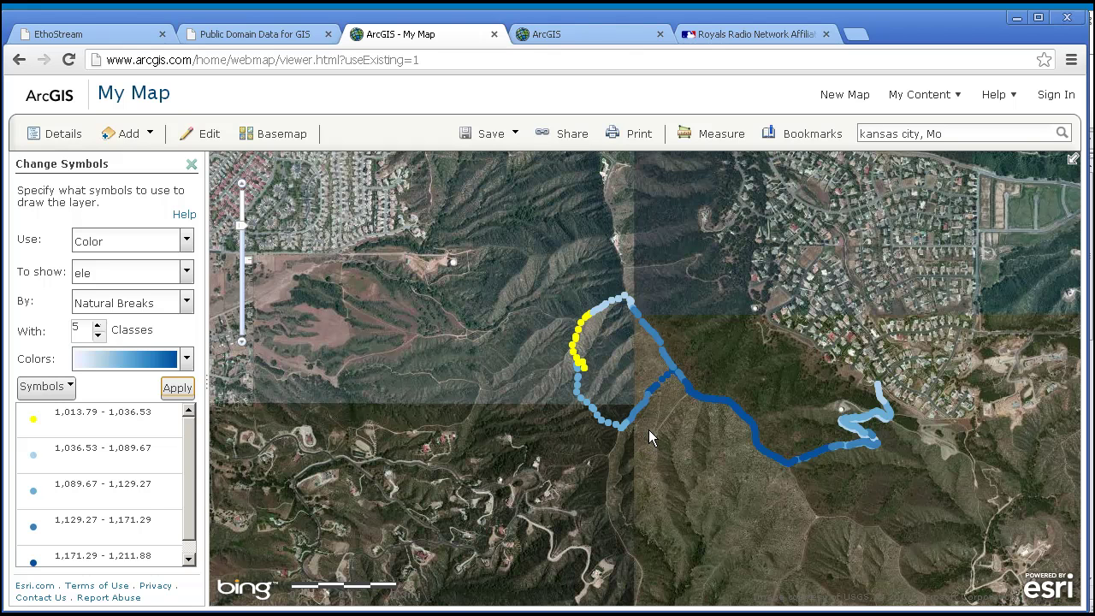
Finish changing the trackpoint symbols and switch the basemap to Topographic beneath the track.
left_click(192, 165)
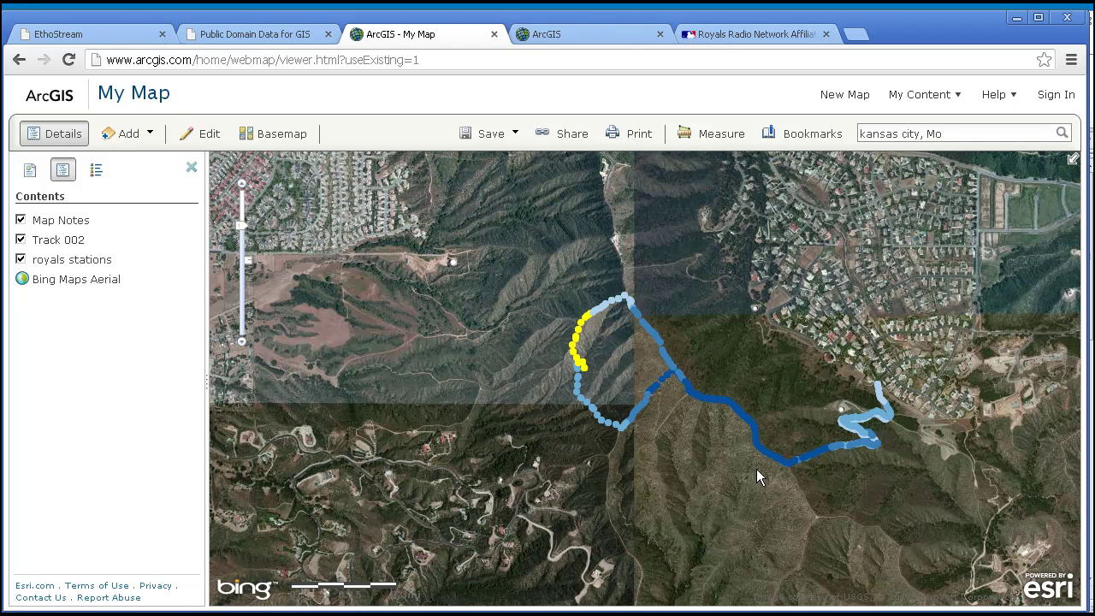
left_click(281, 134)
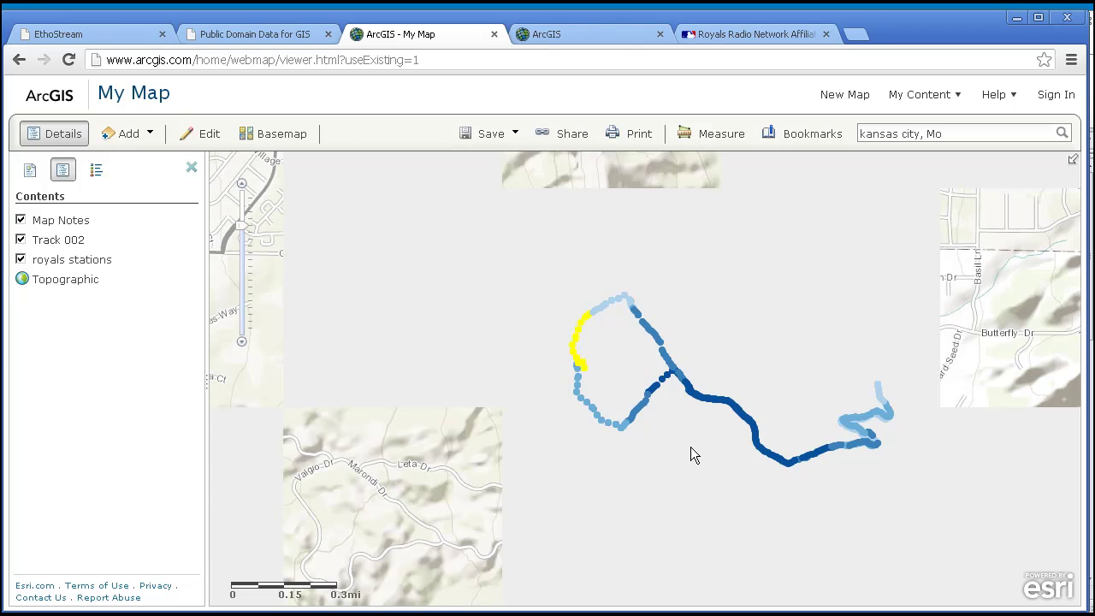
left_click_drag(708, 452, 609, 404)
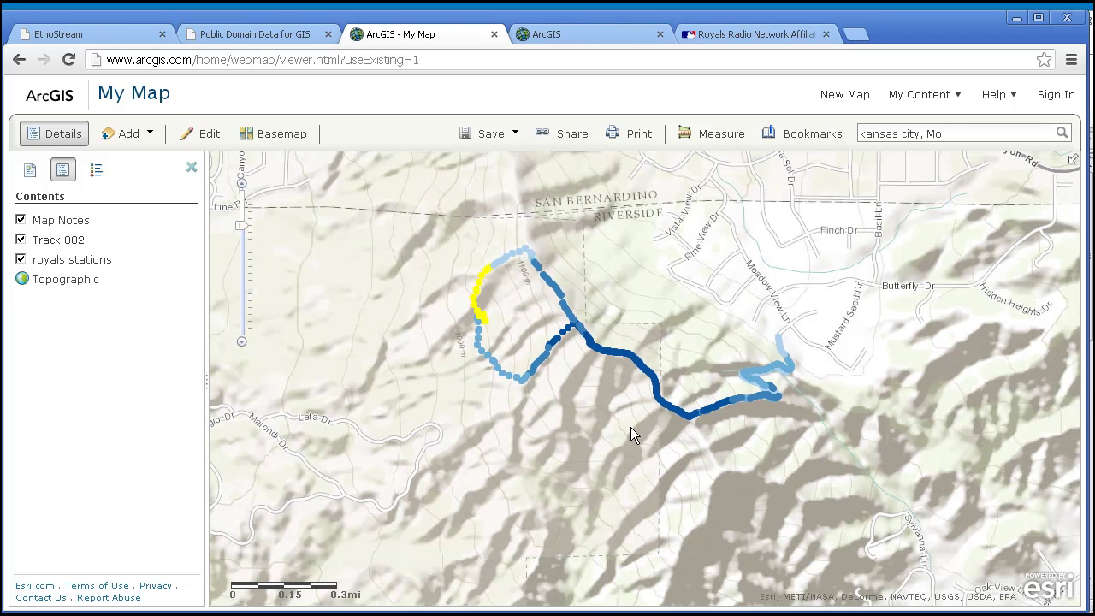